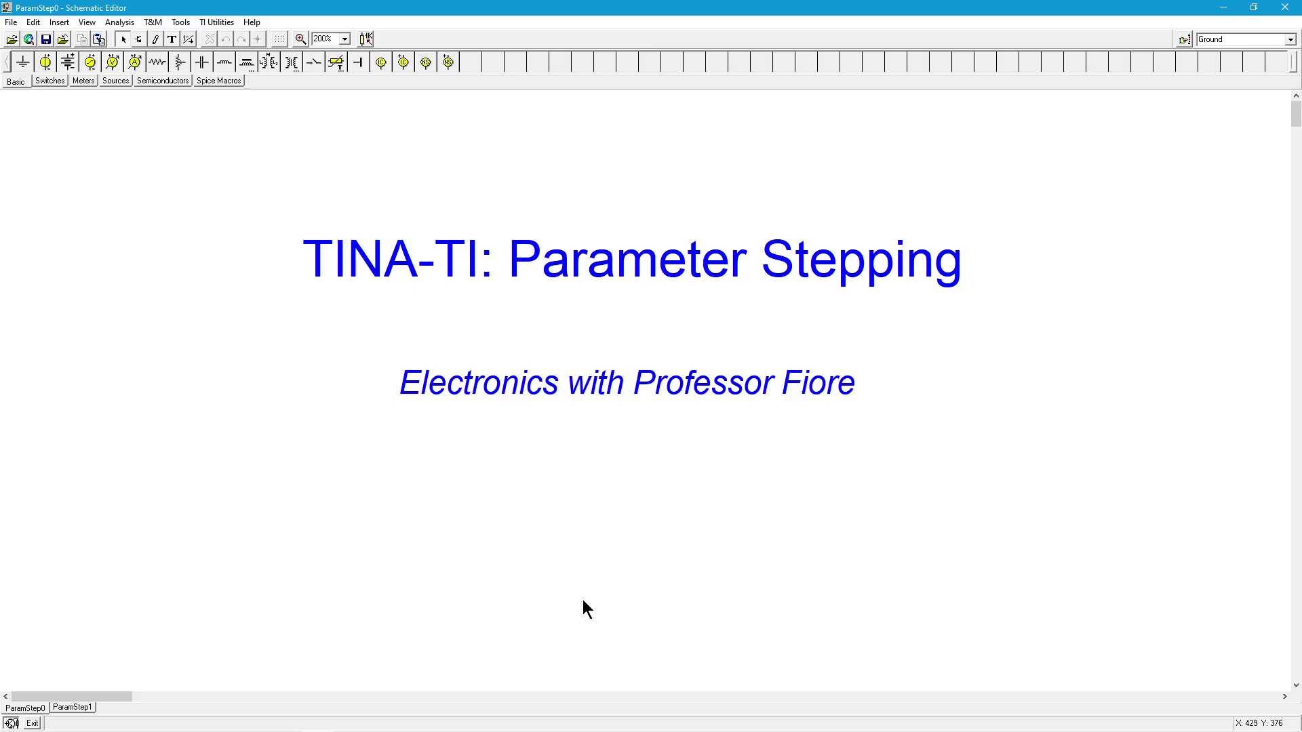
# Page right to the ParamStep0 RC circuit with Vgen, C1 1u and R1 1k.
pyautogui.click(261, 697)
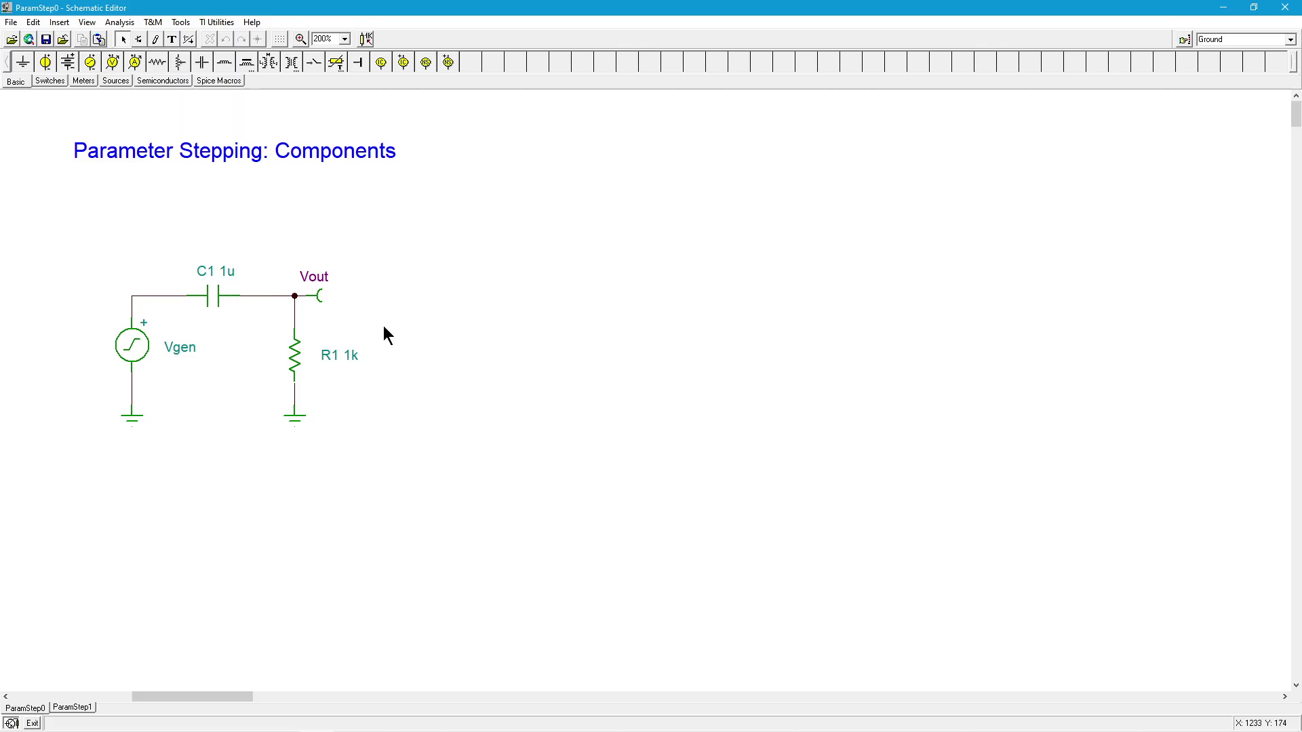
# Run AC Transfer Characteristic over 10 Hz–1MEG, then move and enlarge the AC Ampli1 graph window.
pyautogui.click(120, 22)
pyautogui.moveTo(241, 123)
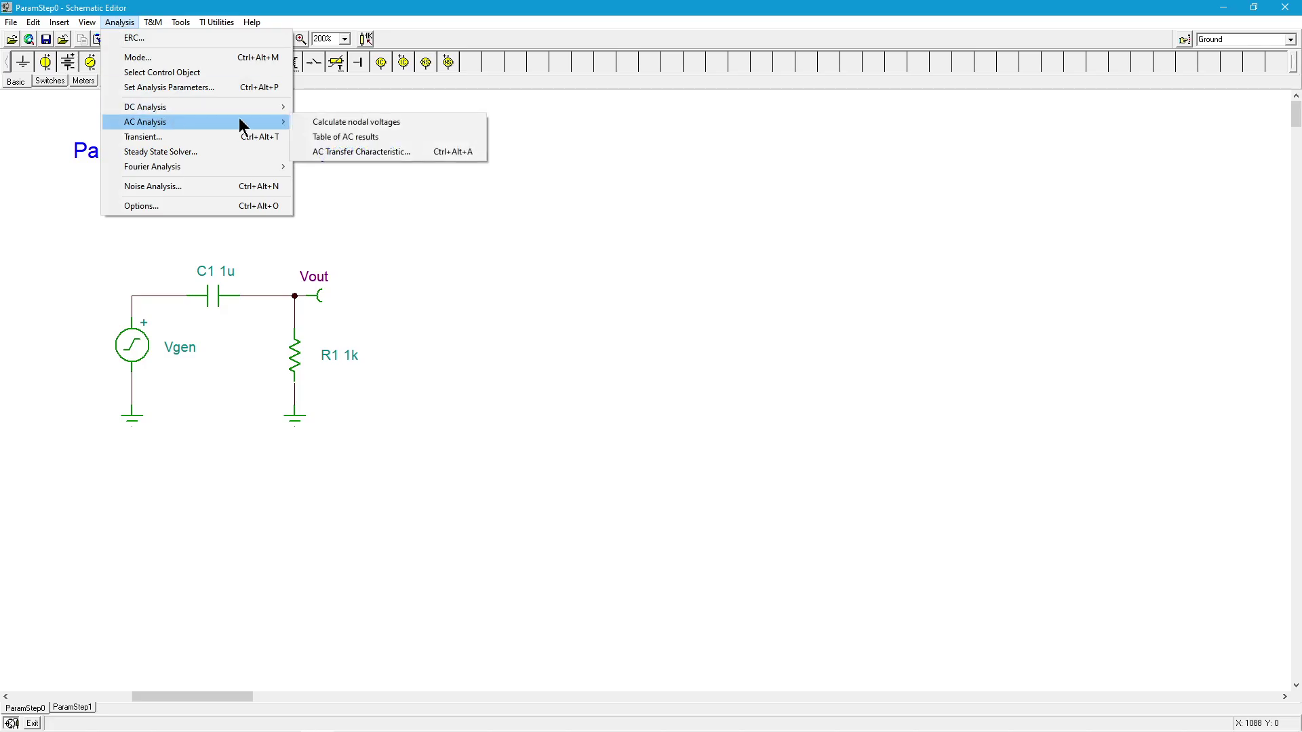
pyautogui.click(362, 152)
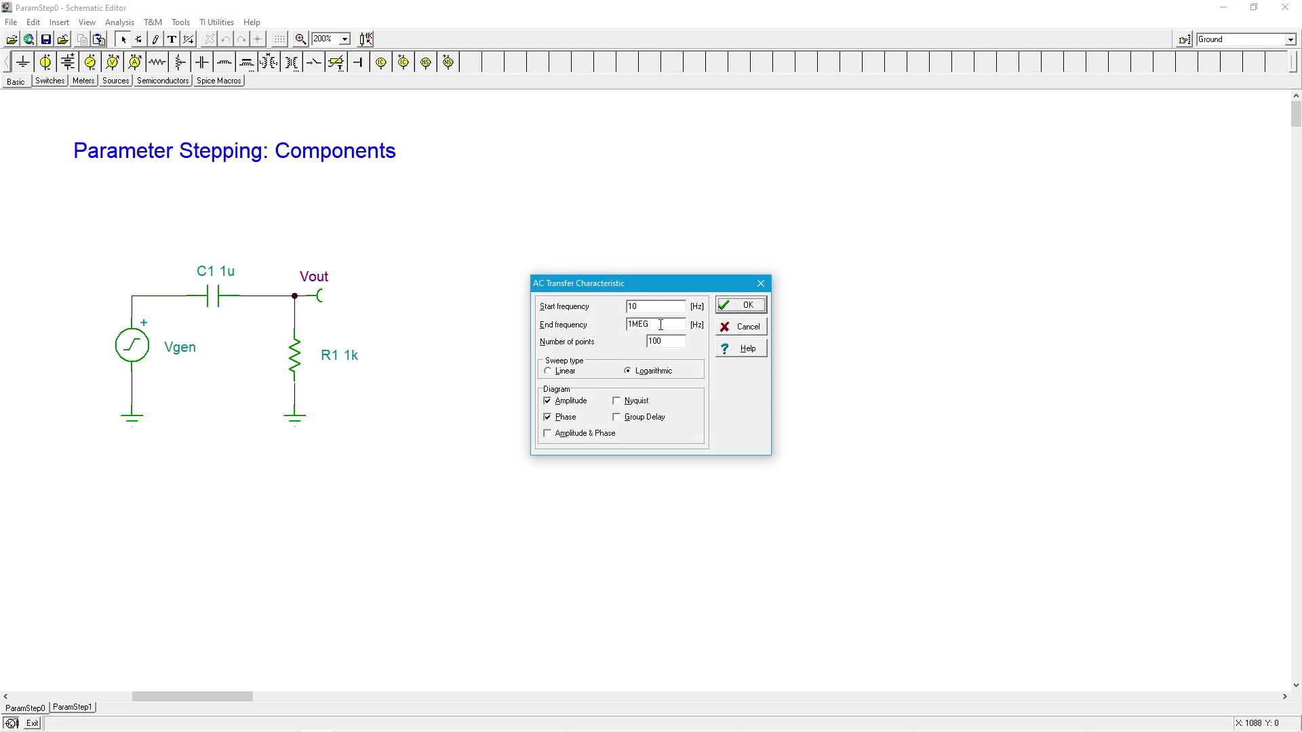
pyautogui.click(747, 303)
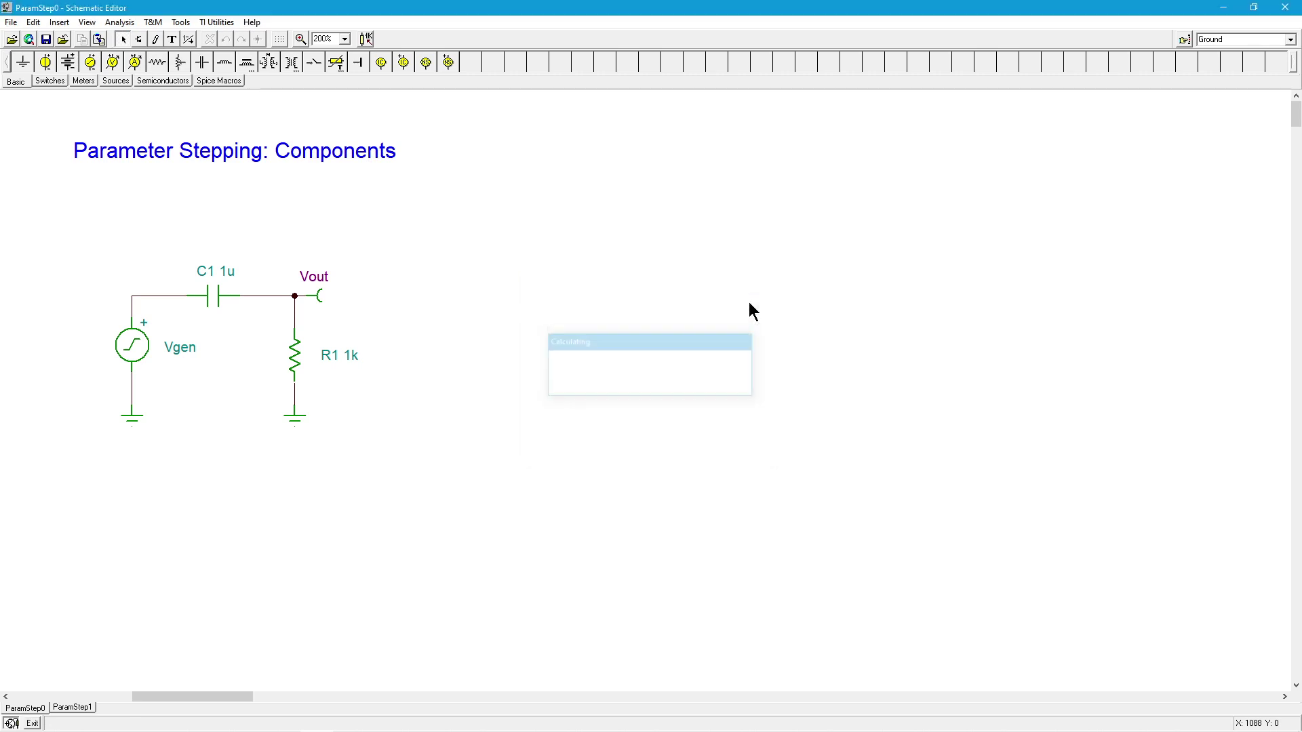
pyautogui.moveTo(303, 30); pyautogui.dragTo(594, 112)
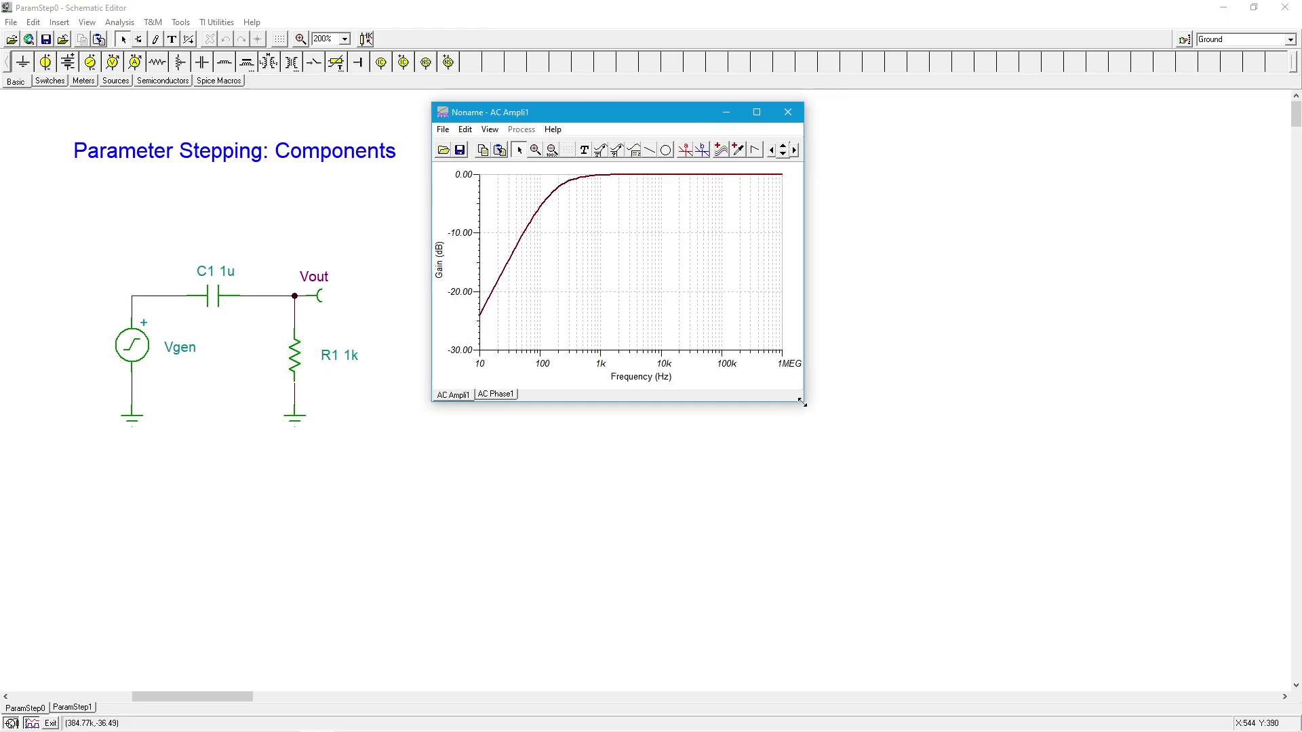
pyautogui.moveTo(801, 402); pyautogui.dragTo(1266, 671)
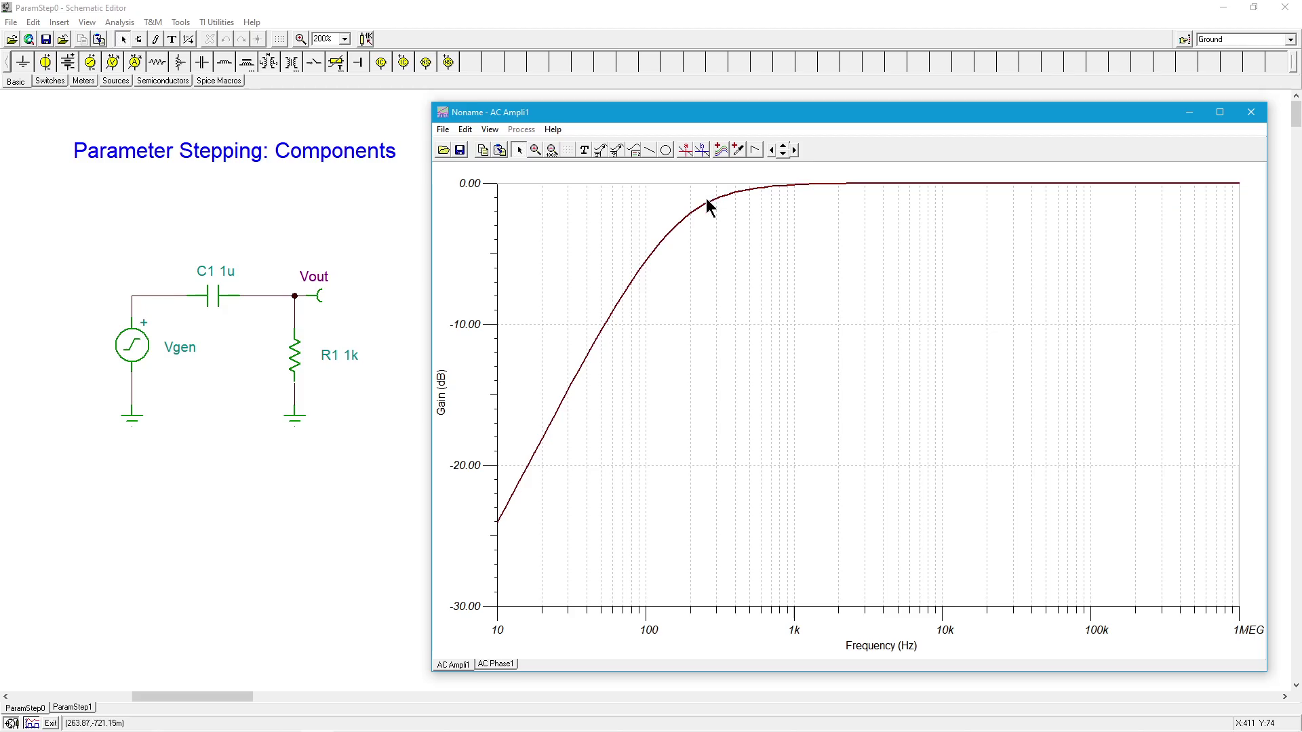
# Check the AC Phase1 plot, then close the AC results diagram window.
pyautogui.click(505, 664)
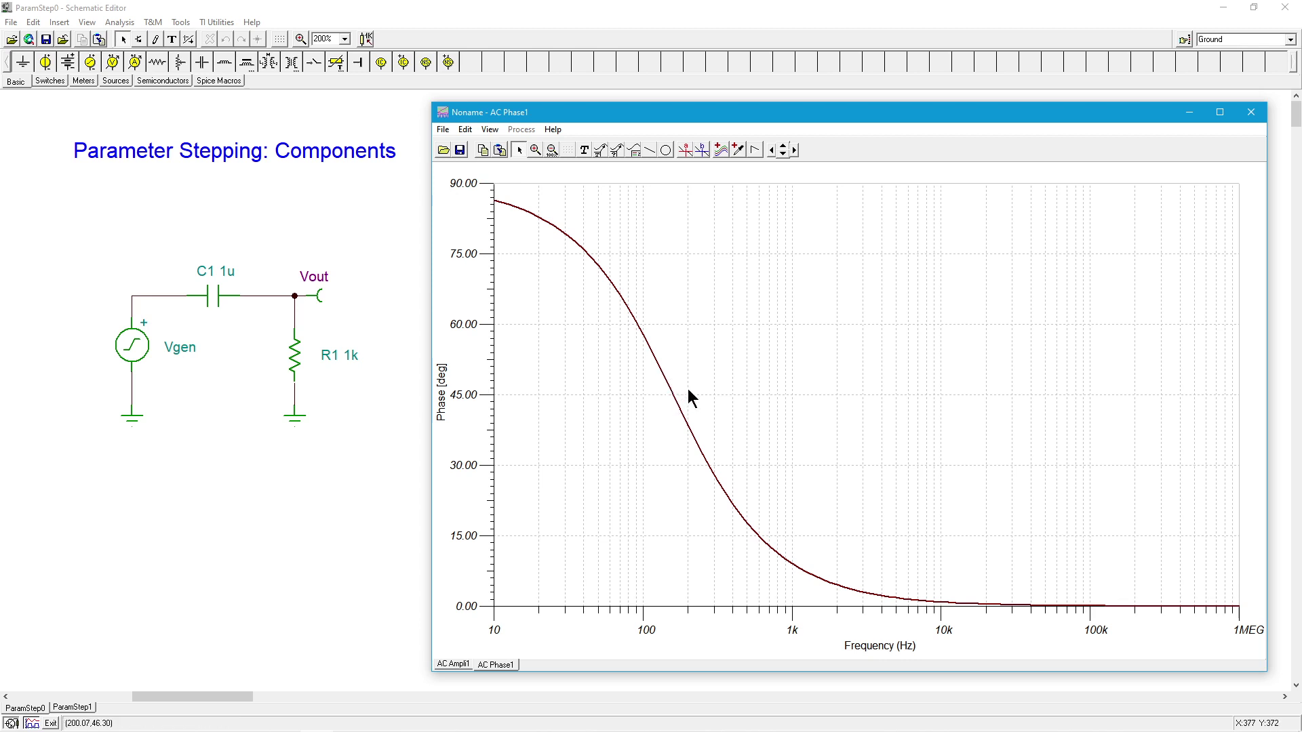
pyautogui.click(1251, 112)
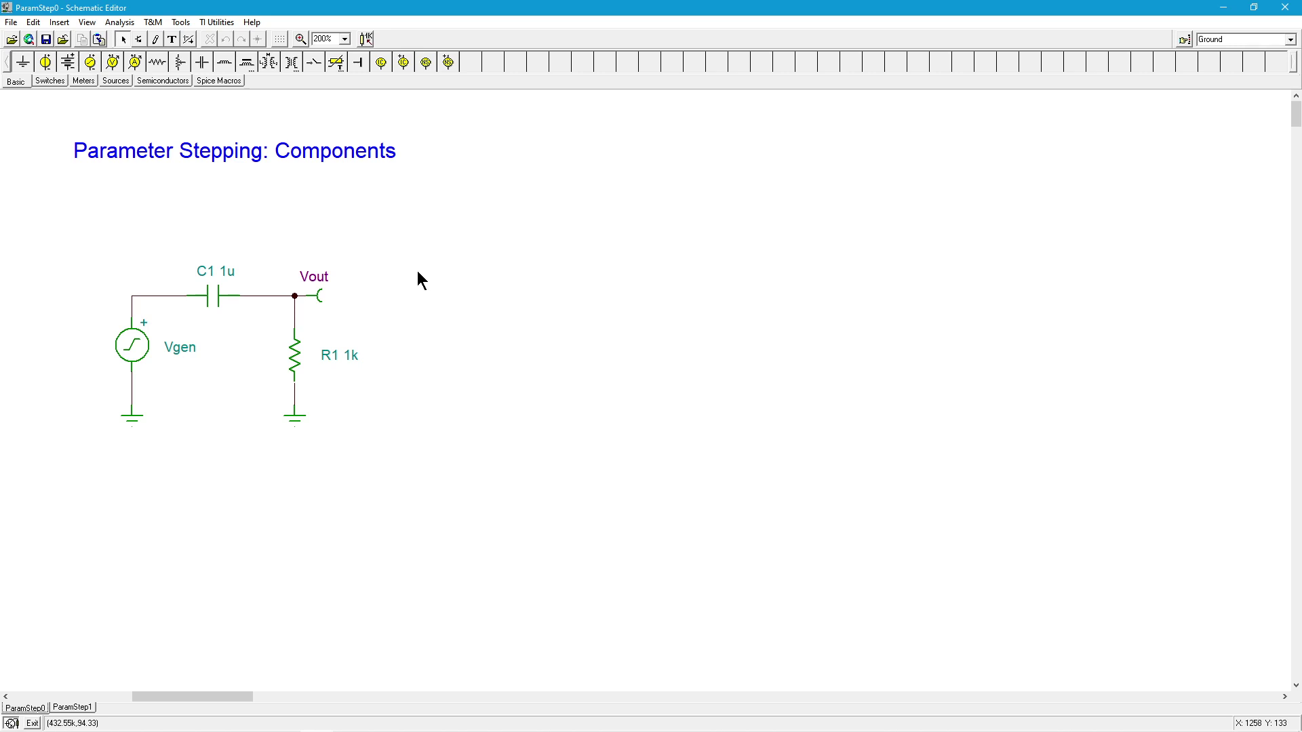
pyautogui.click(120, 23)
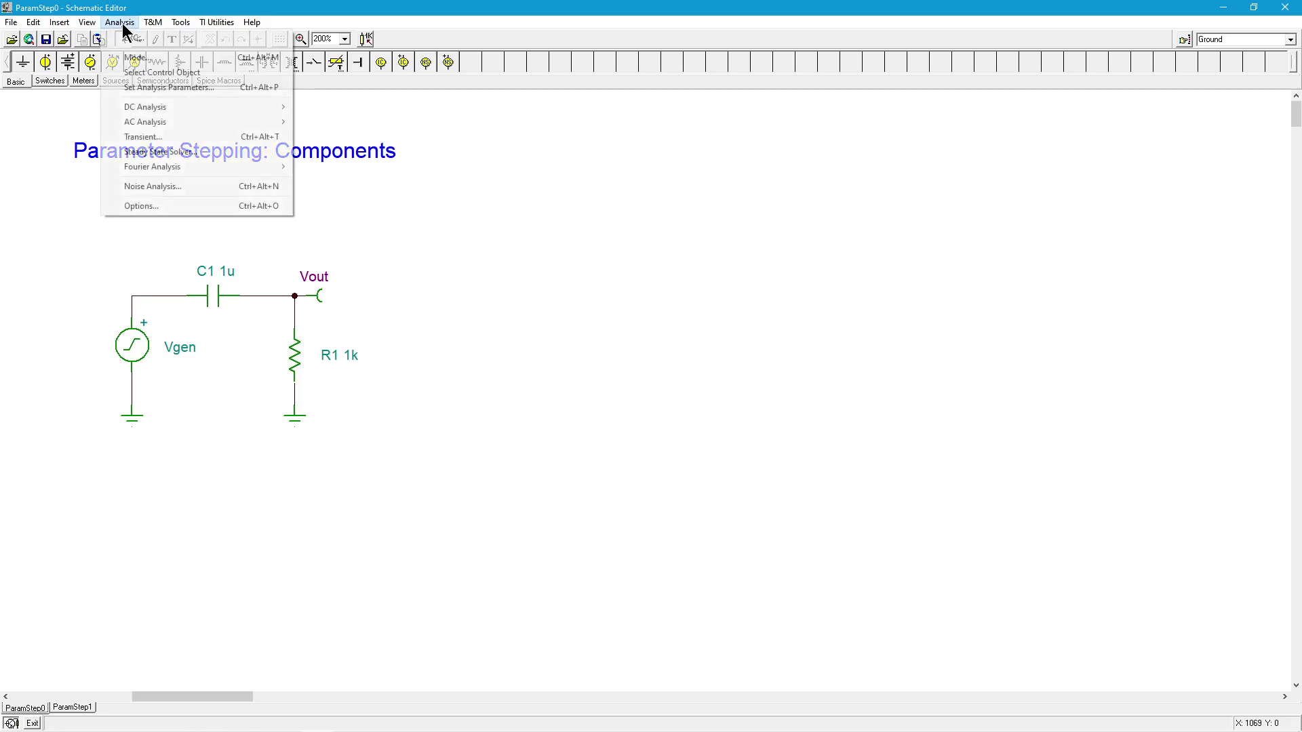
pyautogui.click(138, 60)
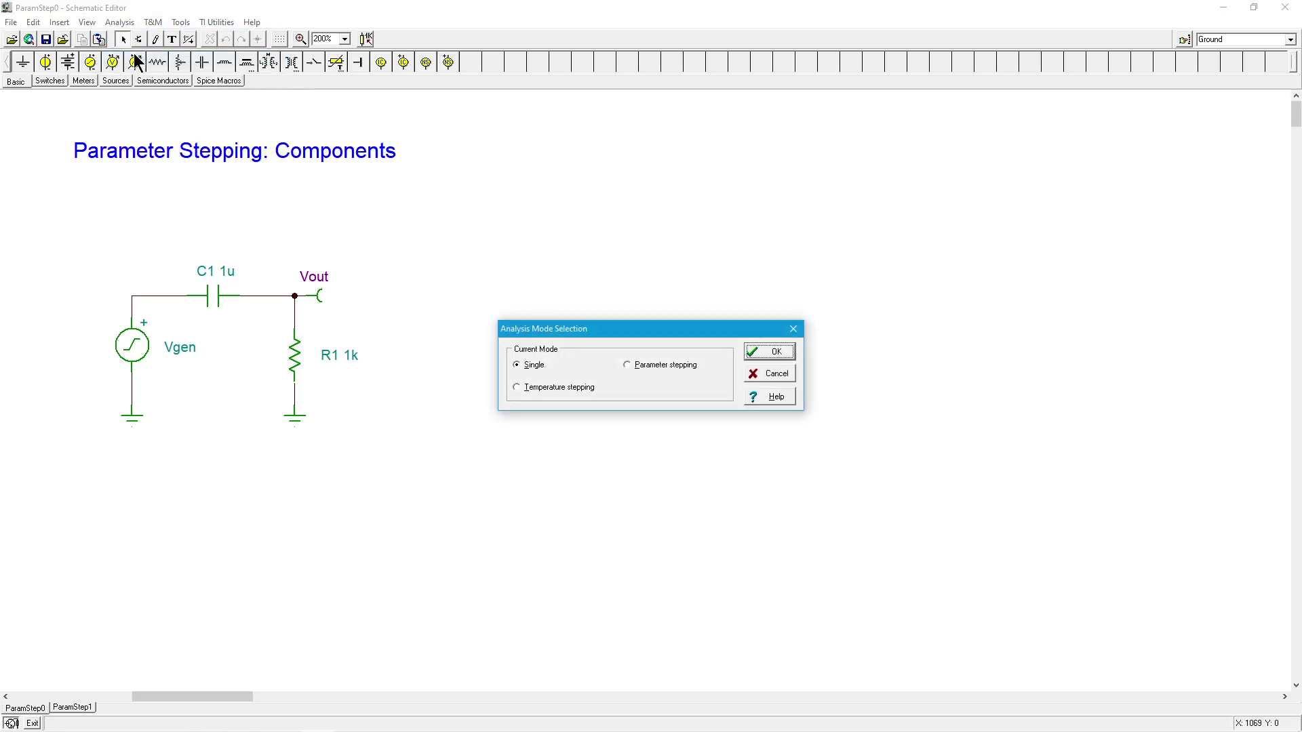
pyautogui.click(771, 371)
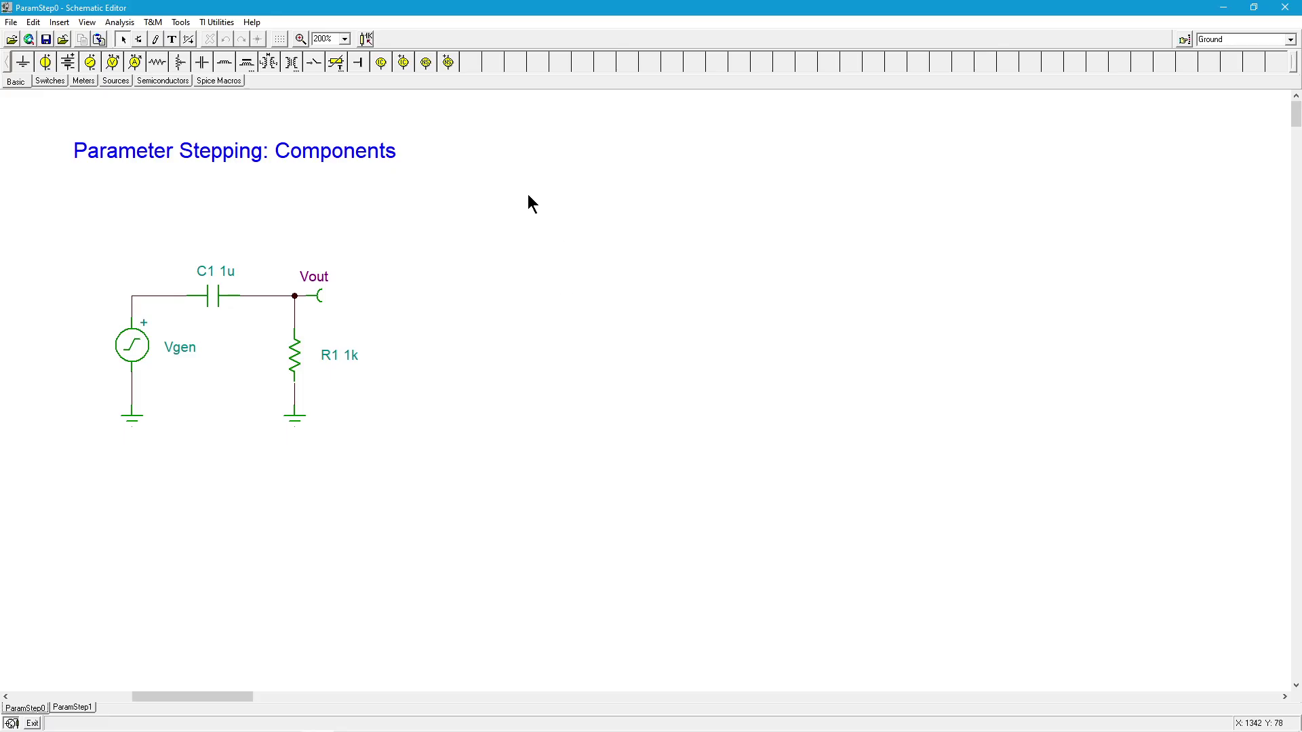
# Pick R1 as the stepping control object and select its Resistance (1k) parameter.
pyautogui.click(367, 41)
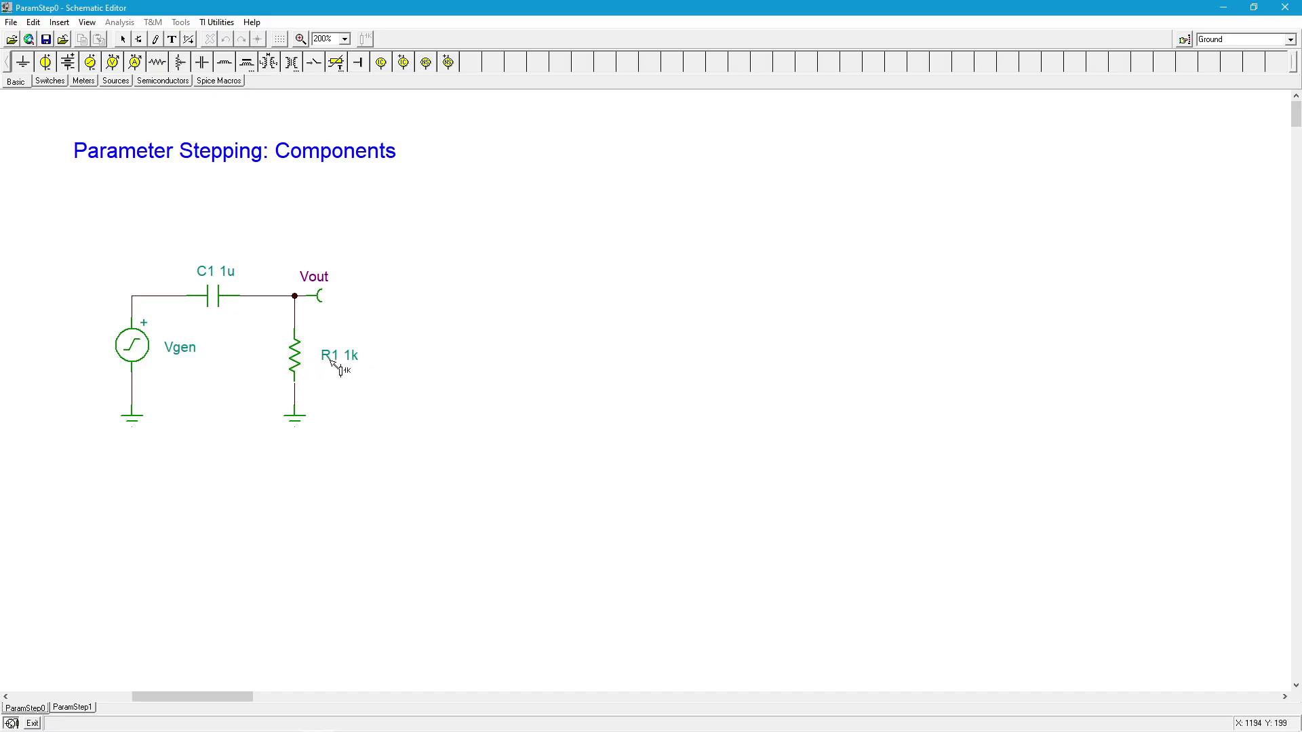
pyautogui.doubleClick(296, 363)
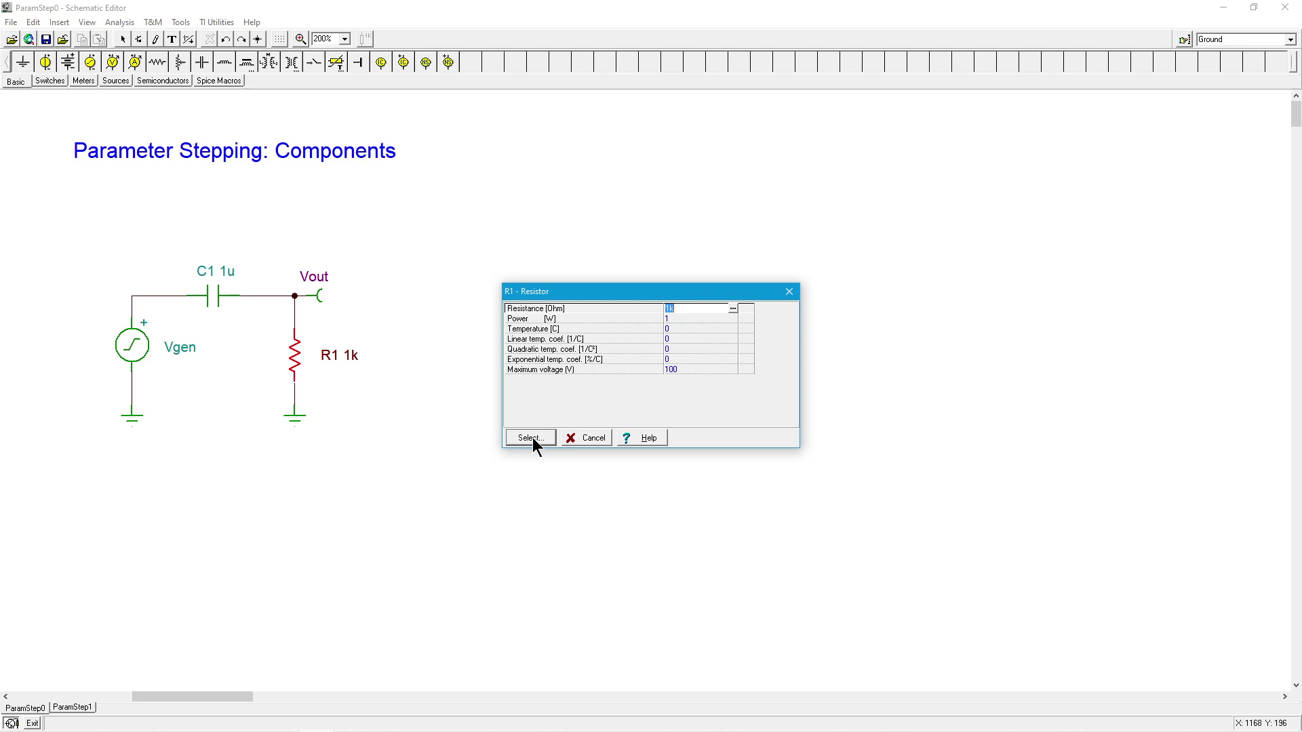
pyautogui.click(666, 340)
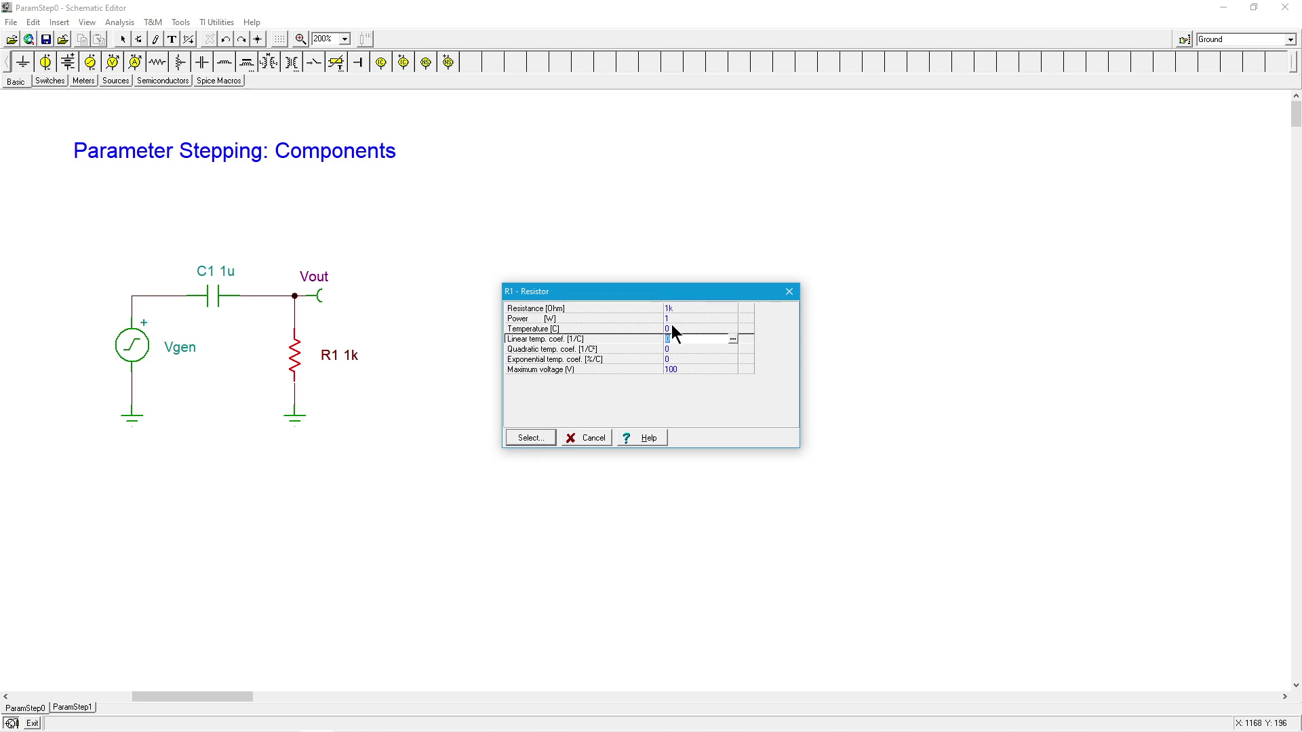
pyautogui.click(673, 307)
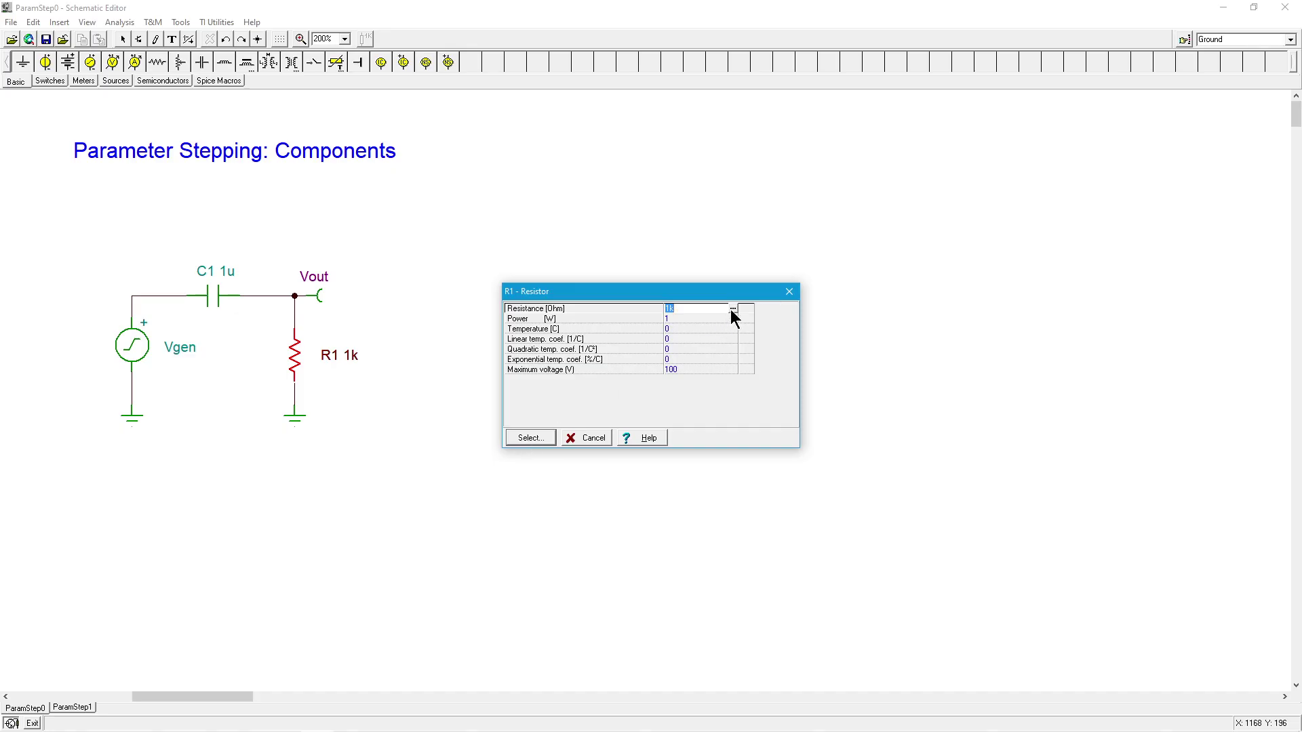
# Open Control object selection for R1 resistance, showing 800 to 1.2k linear, 3 cases.
pyautogui.click(530, 438)
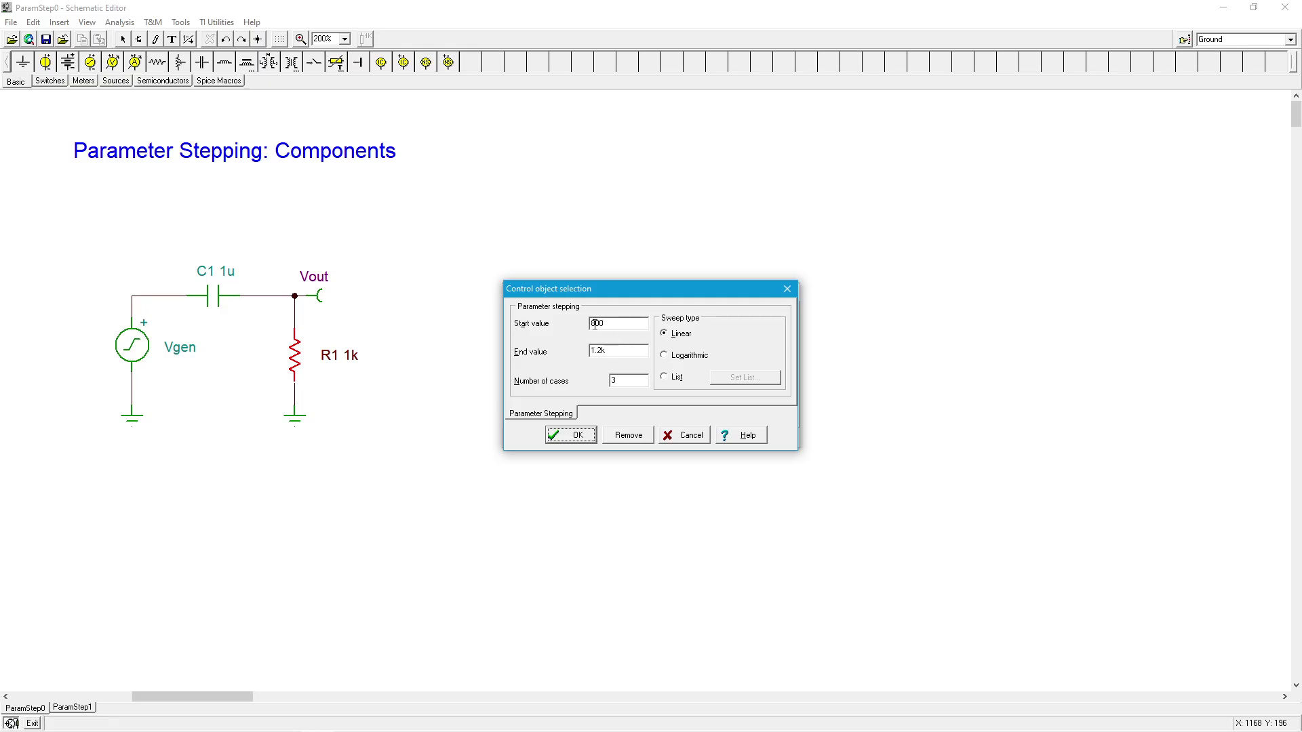
# Change R1's stepping start value to 900 and end value to 1.1k.
pyautogui.moveTo(596, 323); pyautogui.dragTo(590, 324)
pyautogui.write('9')
pyautogui.press('BackSpace')
pyautogui.write('1')
# Preview the List sweep values, cancel, return to Linear and apply 900–1.1k stepping to R1.
pyautogui.click(665, 376)
pyautogui.click(743, 377)
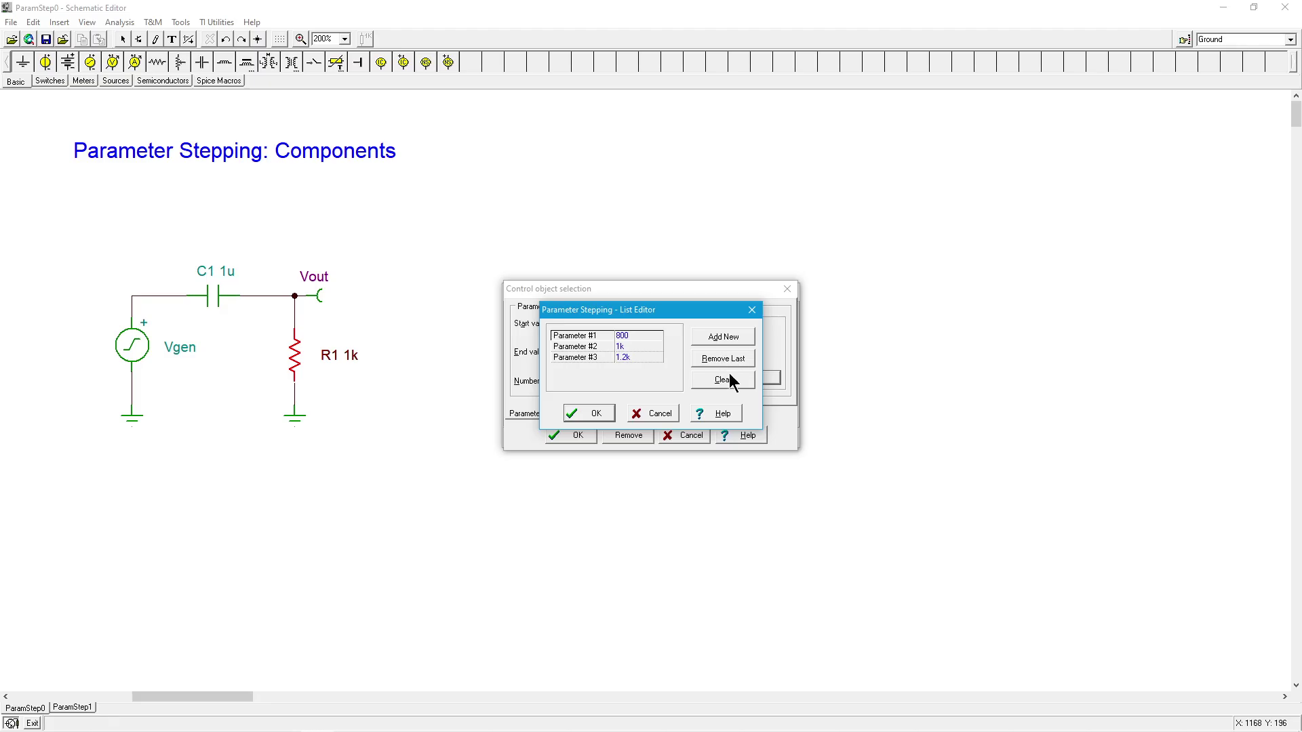
pyautogui.click(651, 416)
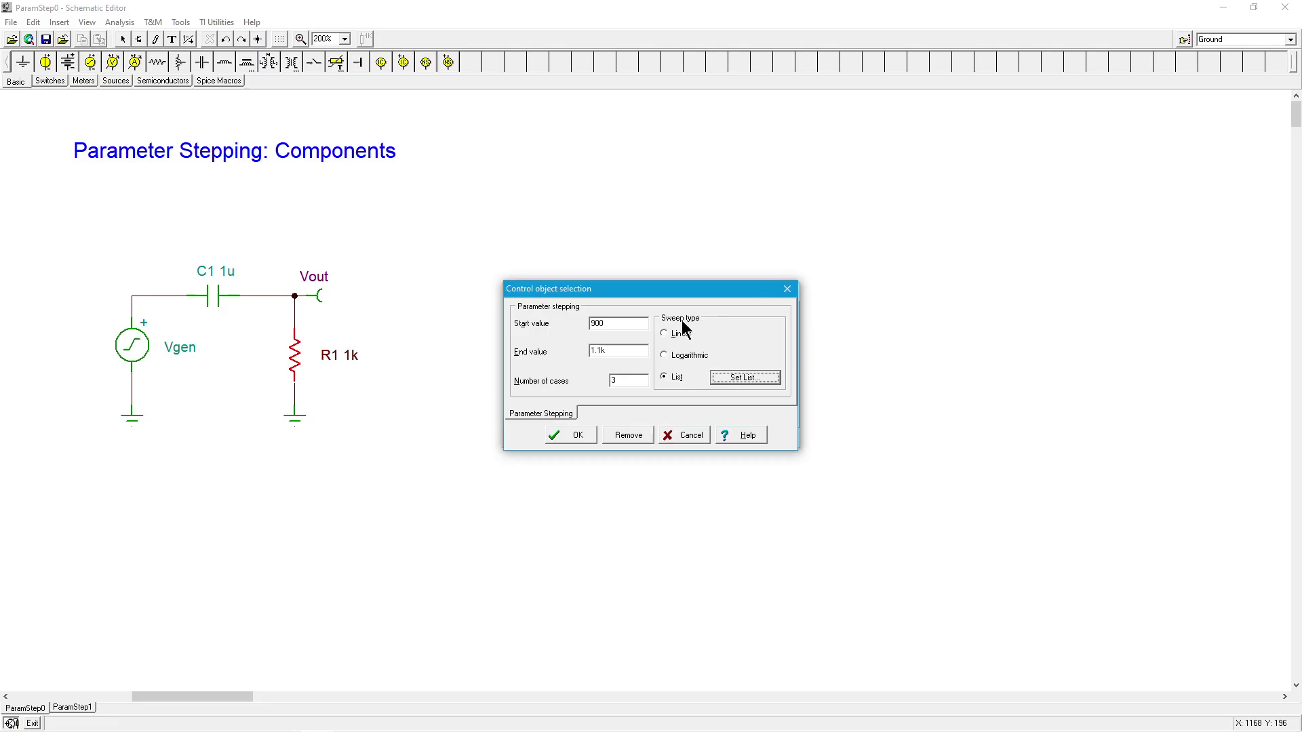
pyautogui.click(664, 333)
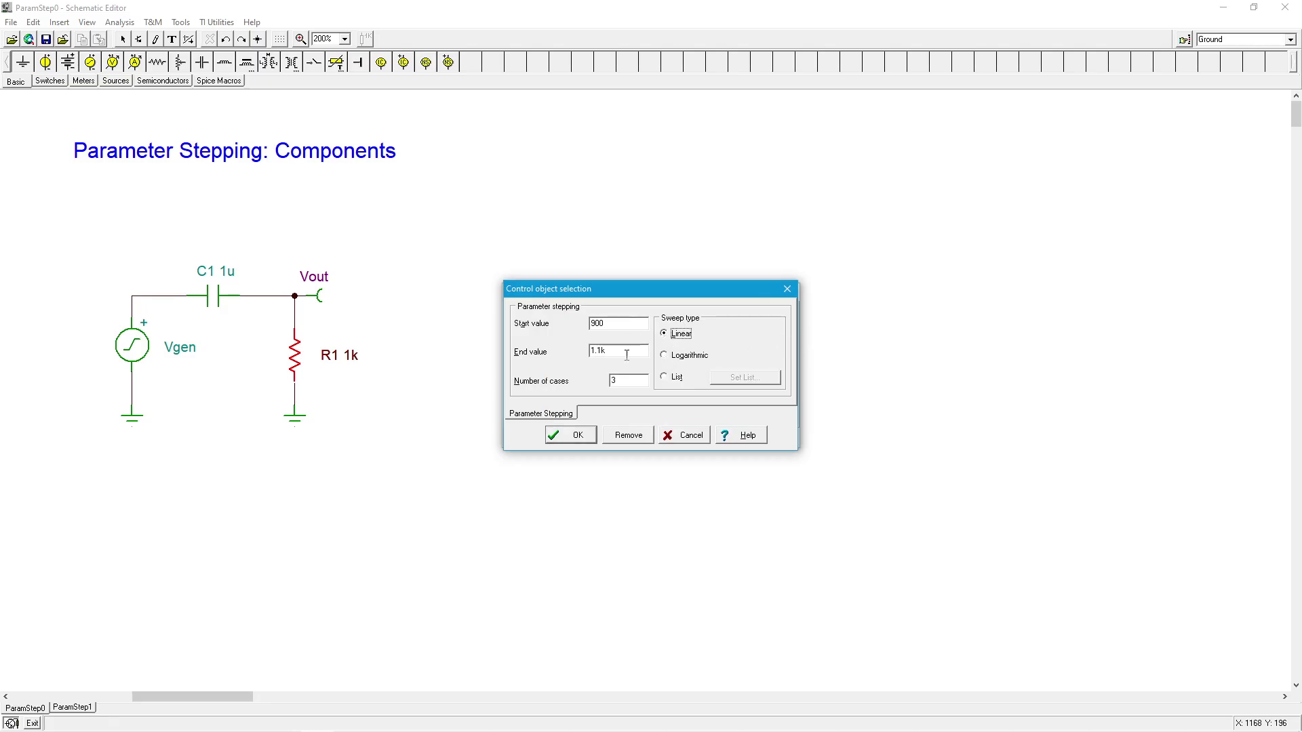
pyautogui.click(573, 434)
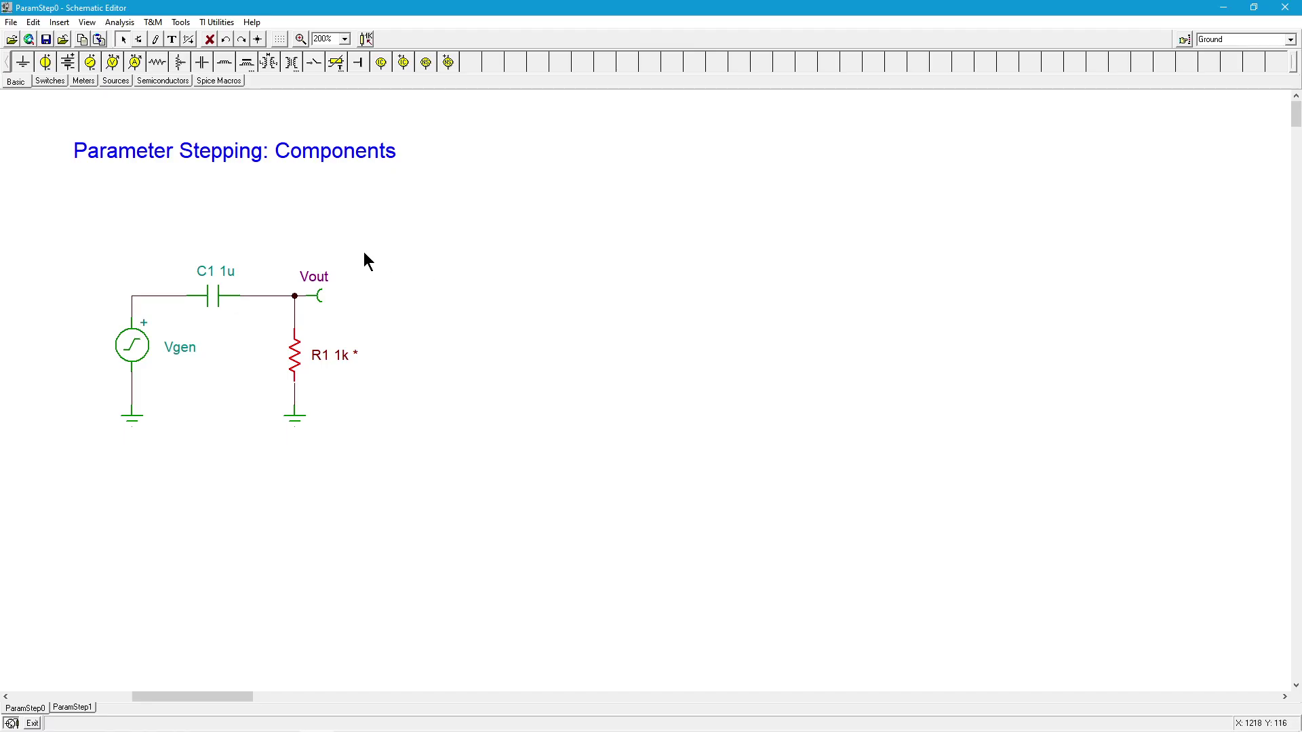
# Rerun AC Transfer Characteristic over 10 Hz to 1MEG for the three R1 cases.
pyautogui.click(119, 23)
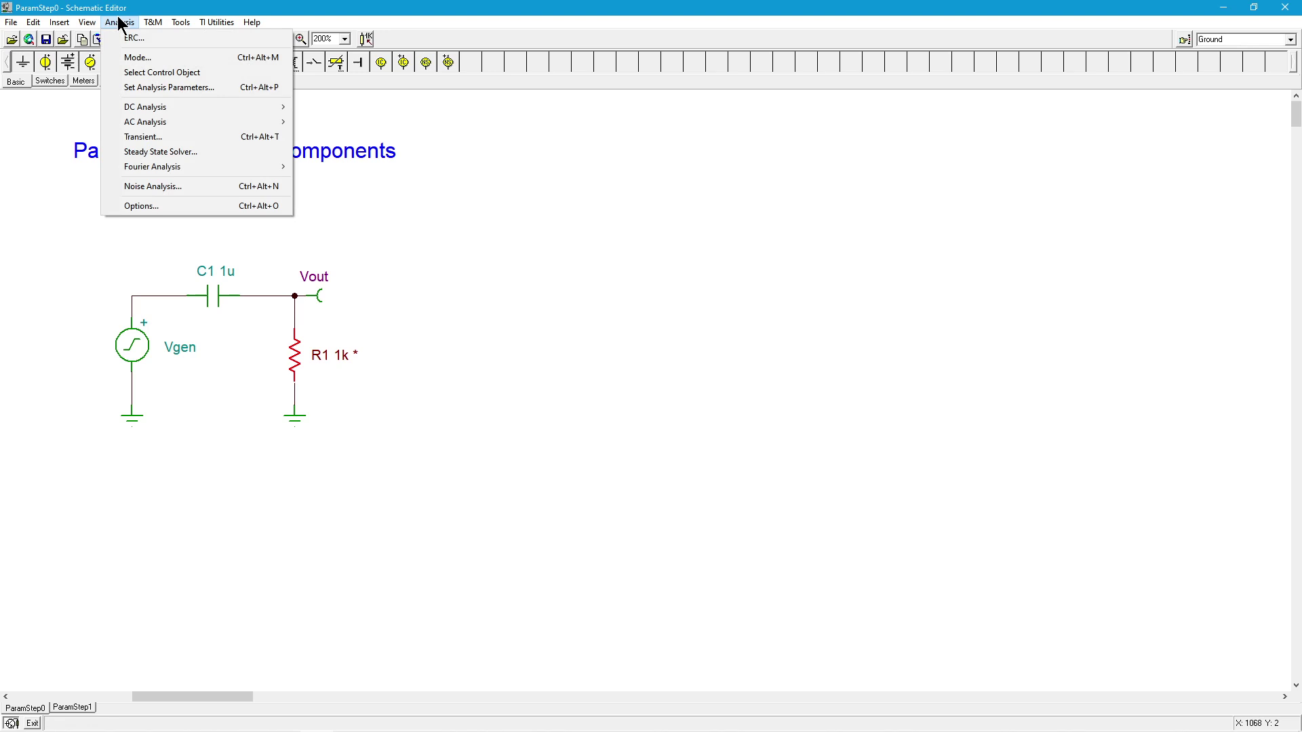
pyautogui.moveTo(186, 125)
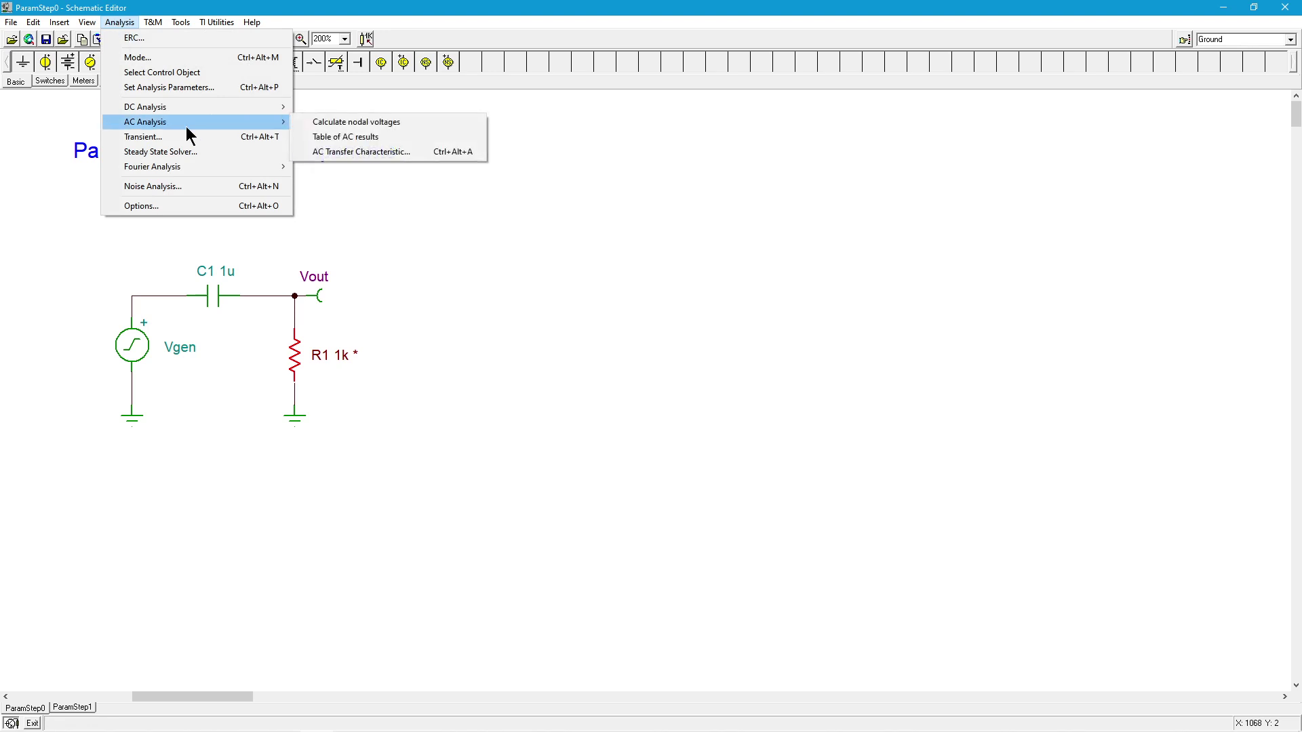
pyautogui.click(349, 152)
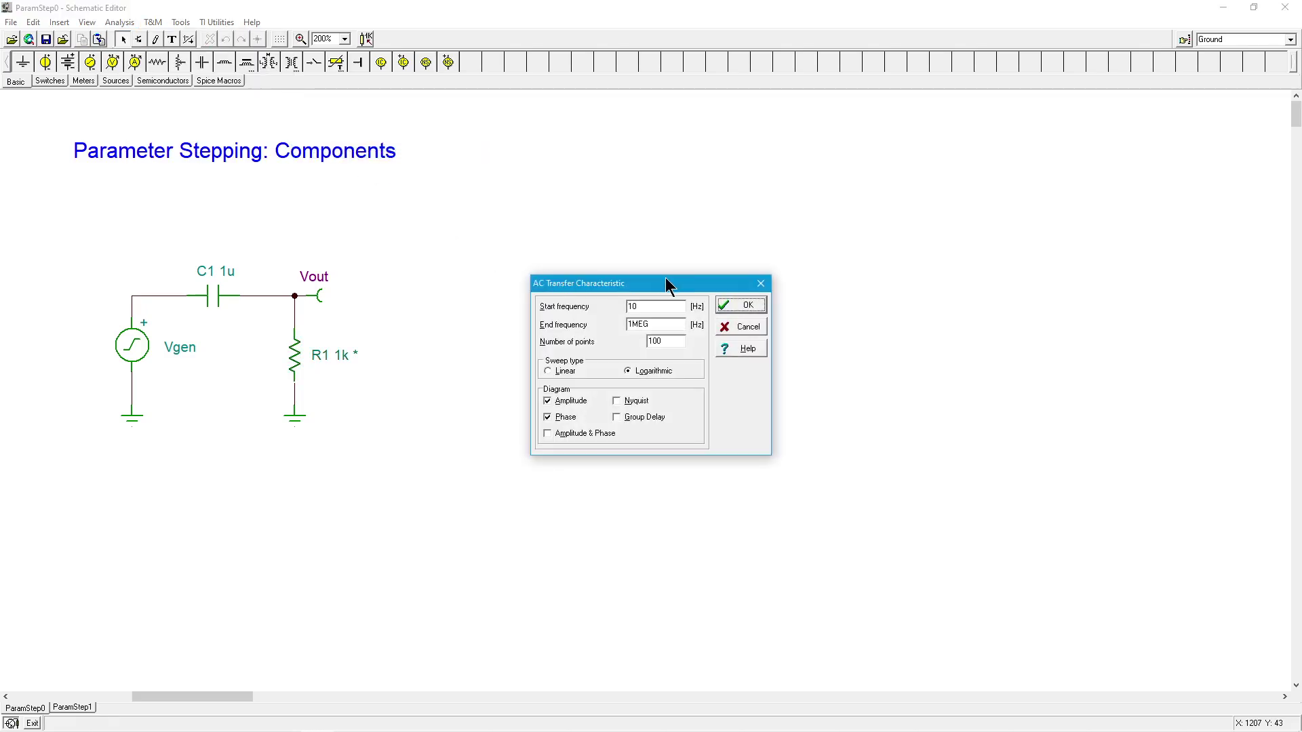
pyautogui.click(739, 306)
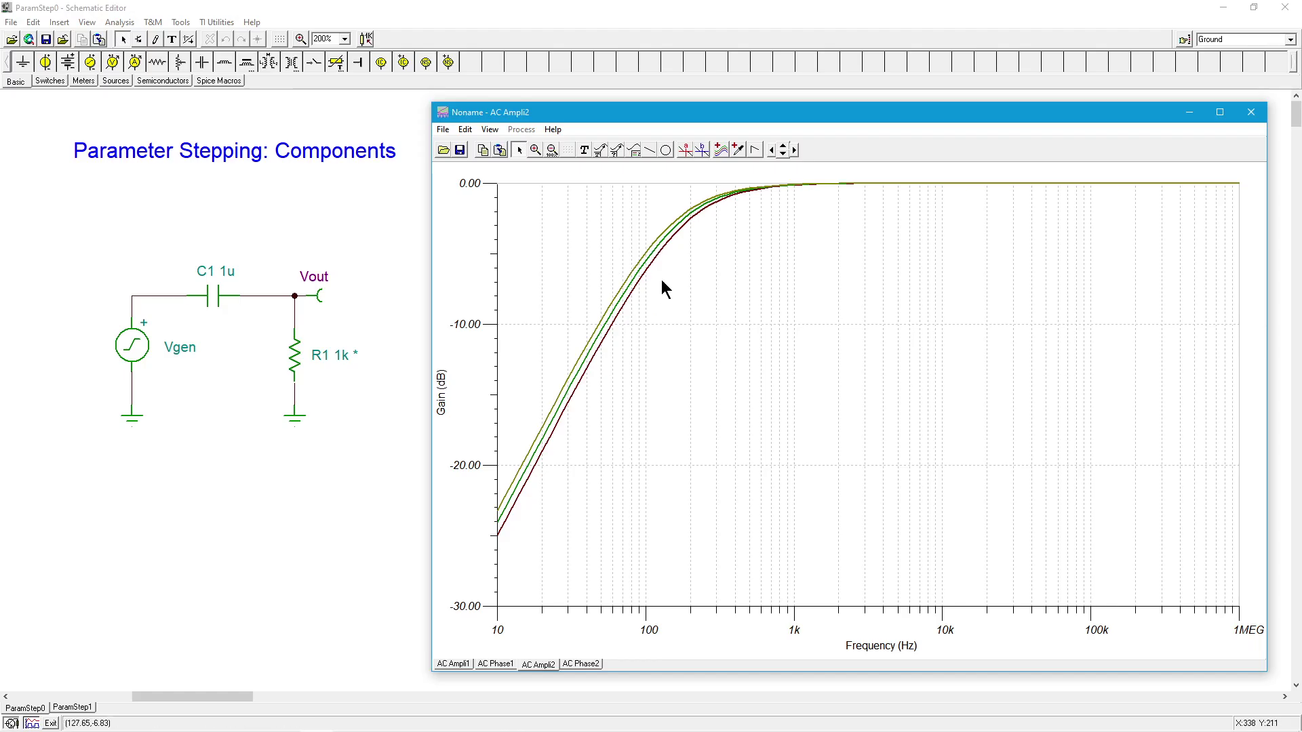
# Add a legend naming the three R1 curves, check AC Phase2, then close the results window.
pyautogui.click(636, 151)
pyautogui.click(915, 235)
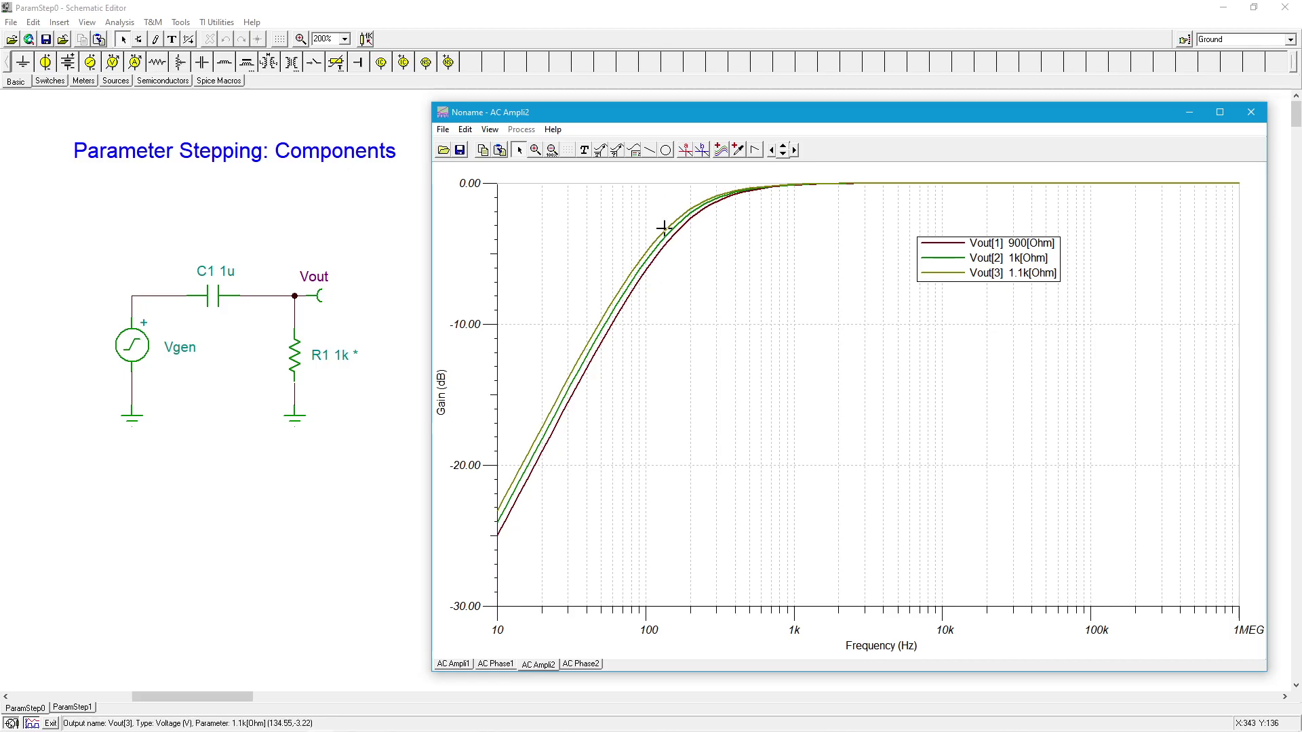
pyautogui.click(586, 662)
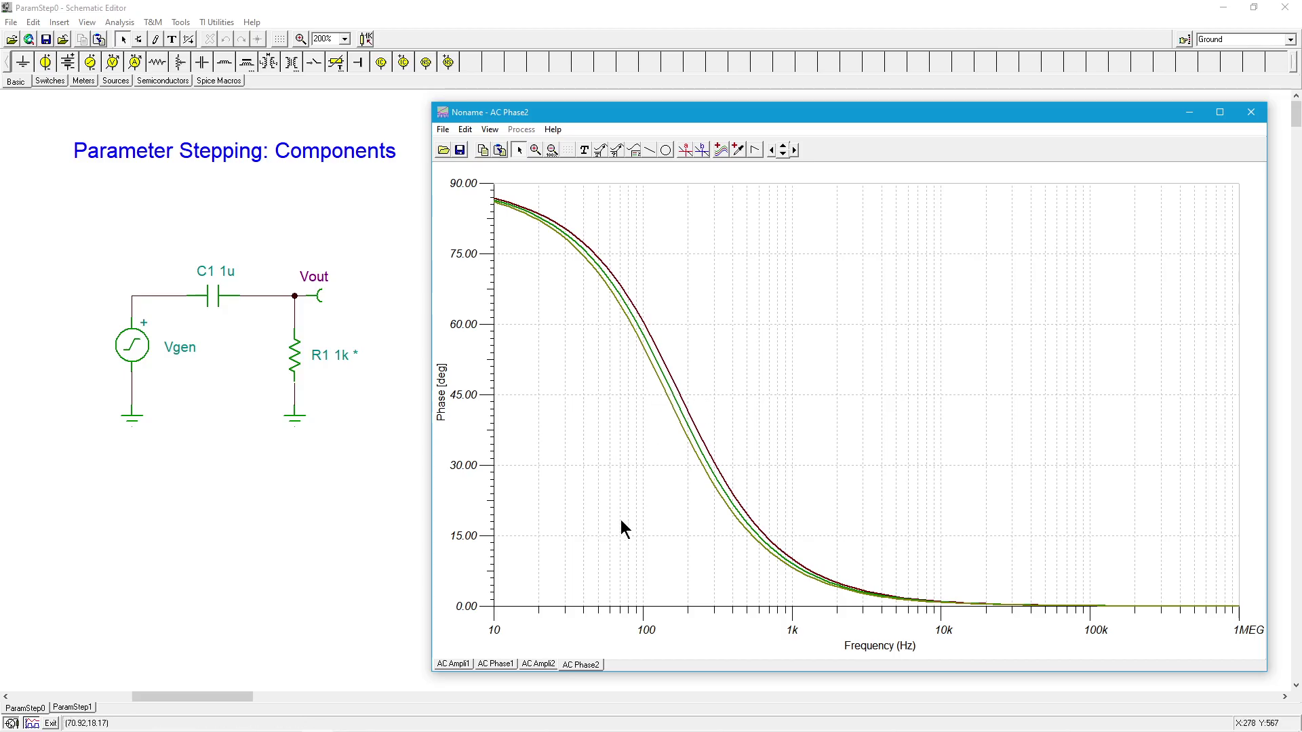
pyautogui.click(544, 662)
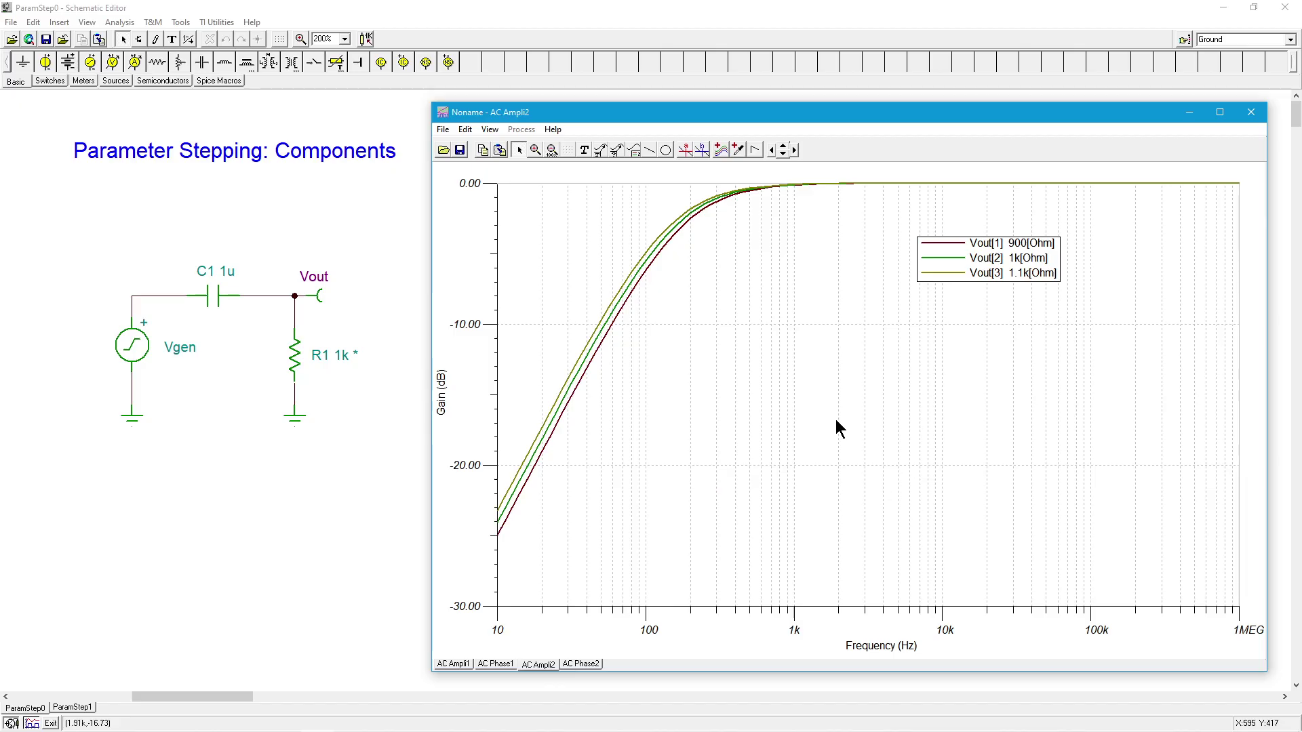
pyautogui.click(1251, 112)
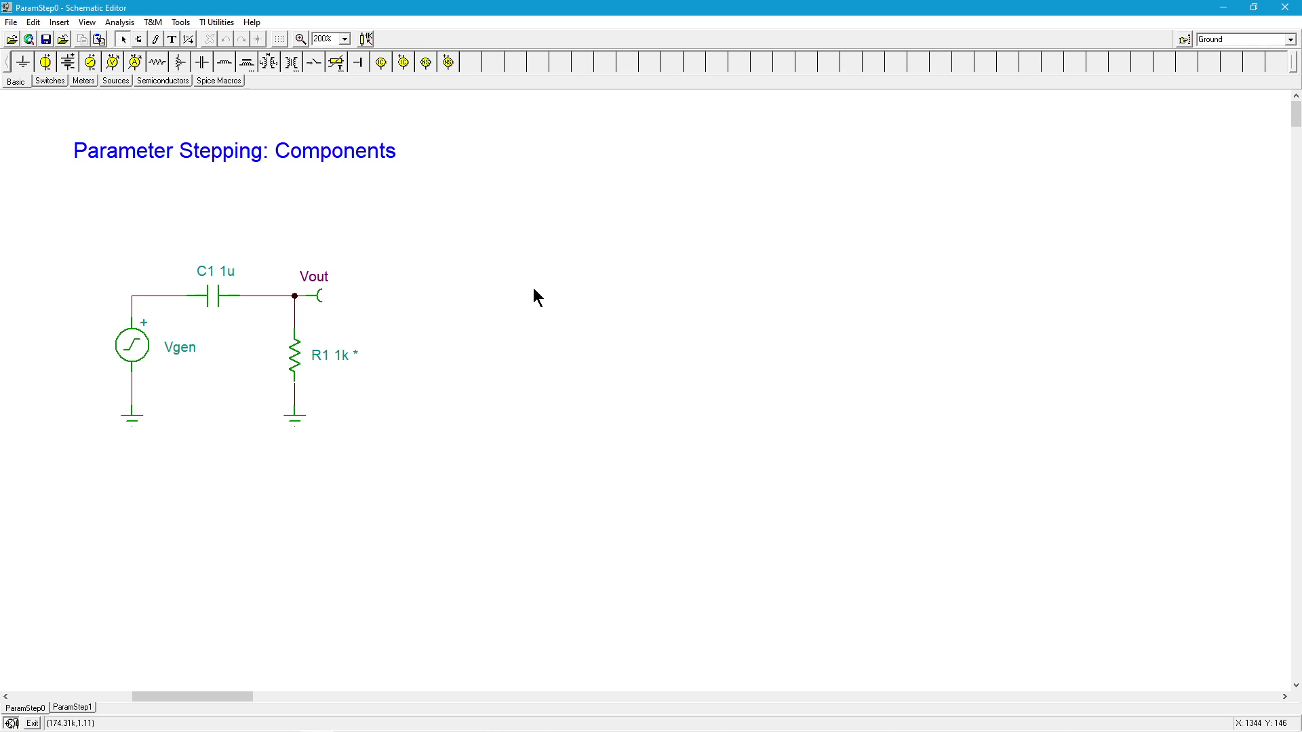
# Choose C1 as a second control object and open its capacitance stepping settings.
pyautogui.click(365, 39)
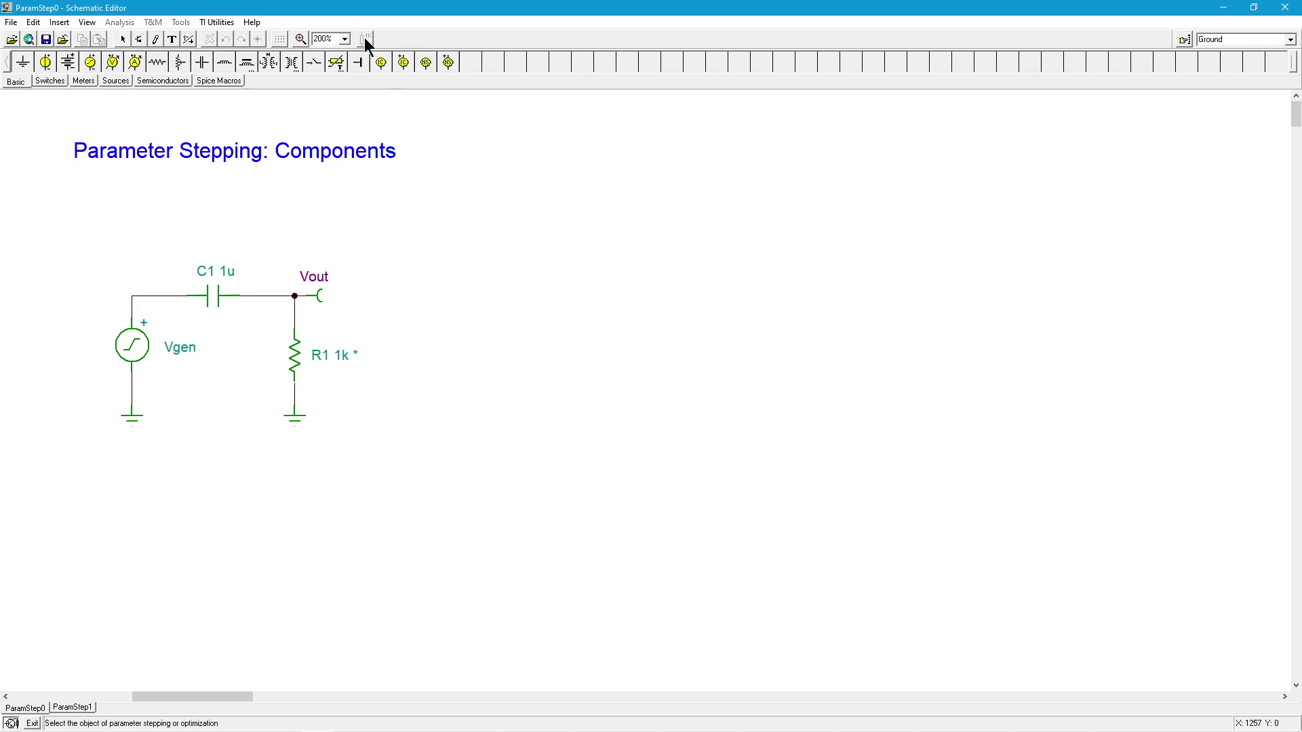
pyautogui.click(215, 303)
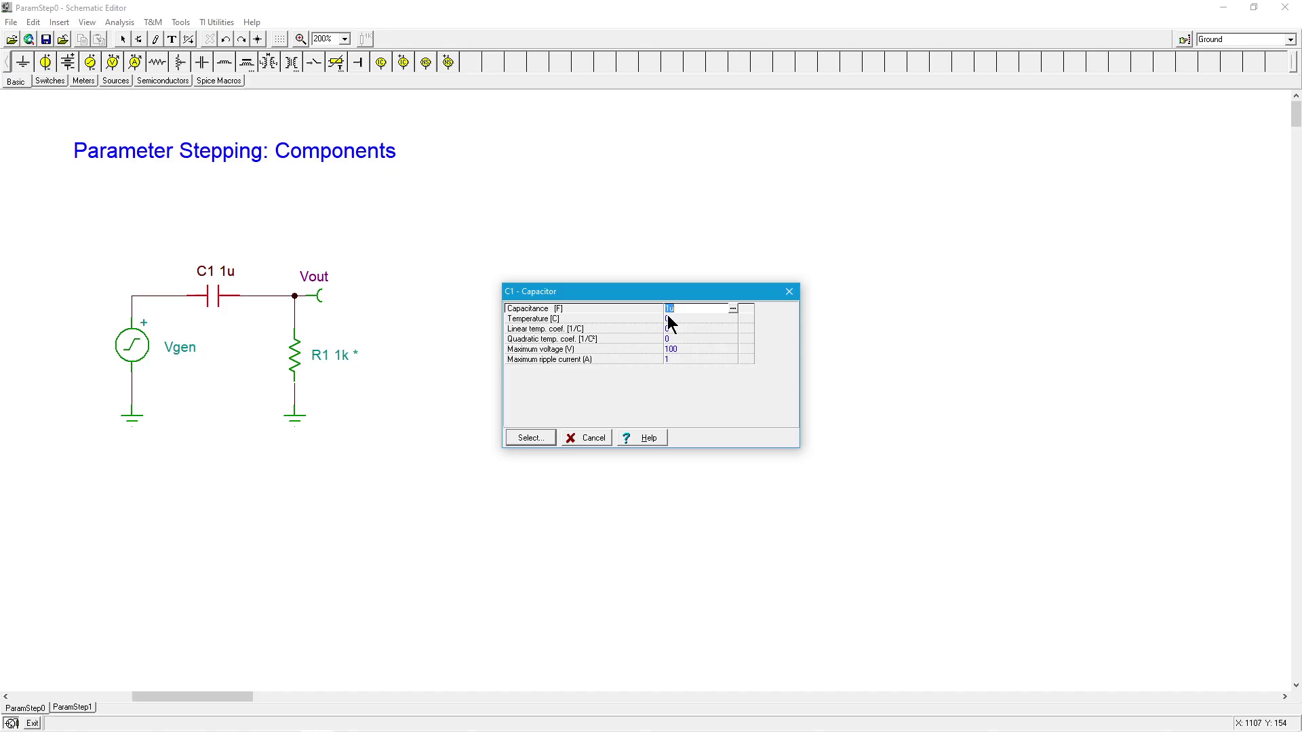
pyautogui.click(530, 438)
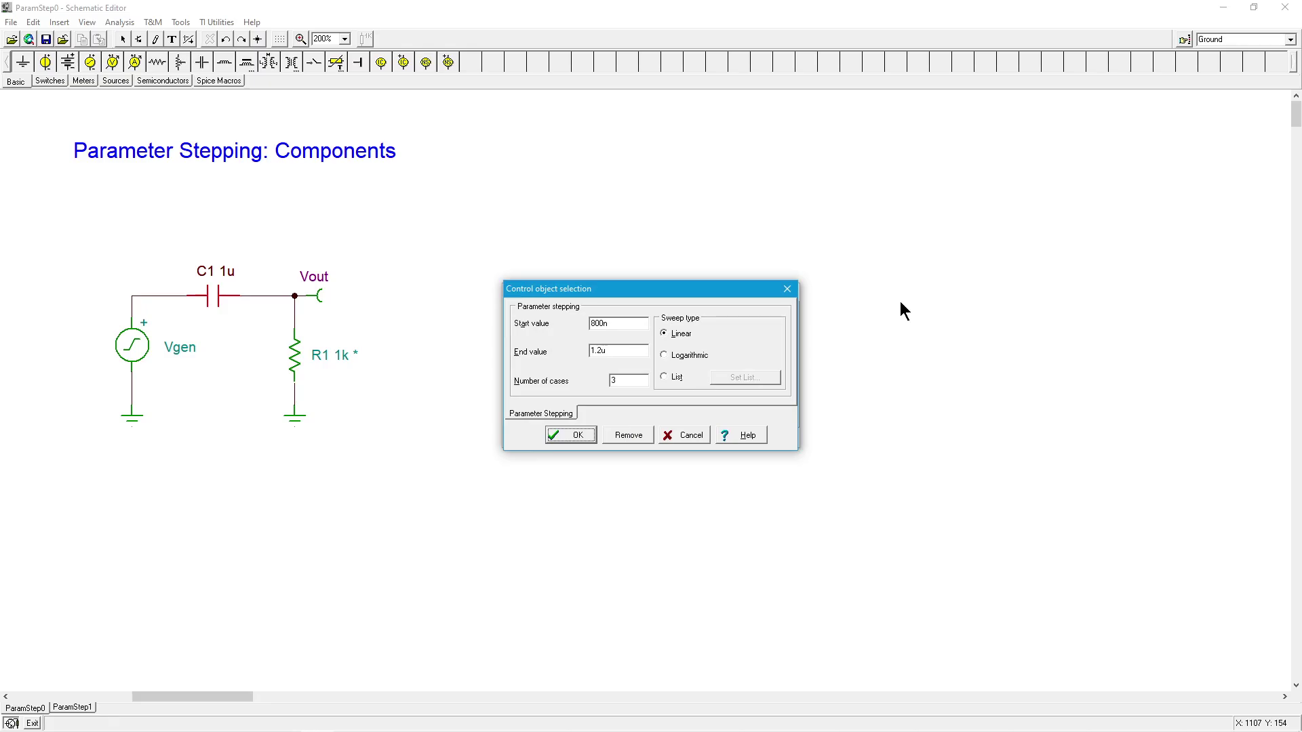
# Set C1 stepping to logarithmic from 10n to 1u over 3 cases and confirm.
pyautogui.click(662, 354)
pyautogui.click(599, 350)
pyautogui.press('BackSpace')
pyautogui.press('BackSpace')
pyautogui.press('BackSpace')
pyautogui.press('BackSpace')
pyautogui.write('1')
pyautogui.click(580, 435)
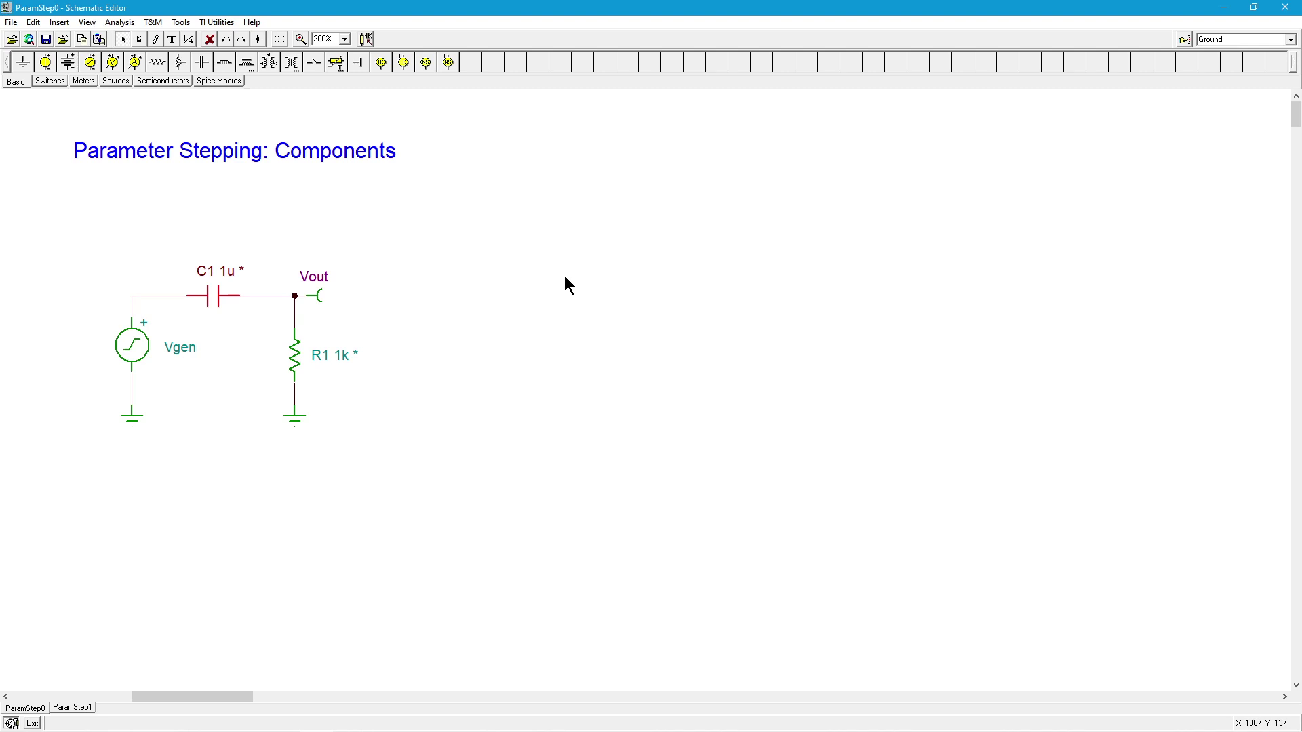
# Open Analysis > Mode, showing Parameter stepping with Combinational stepping selected.
pyautogui.click(122, 23)
pyautogui.click(132, 58)
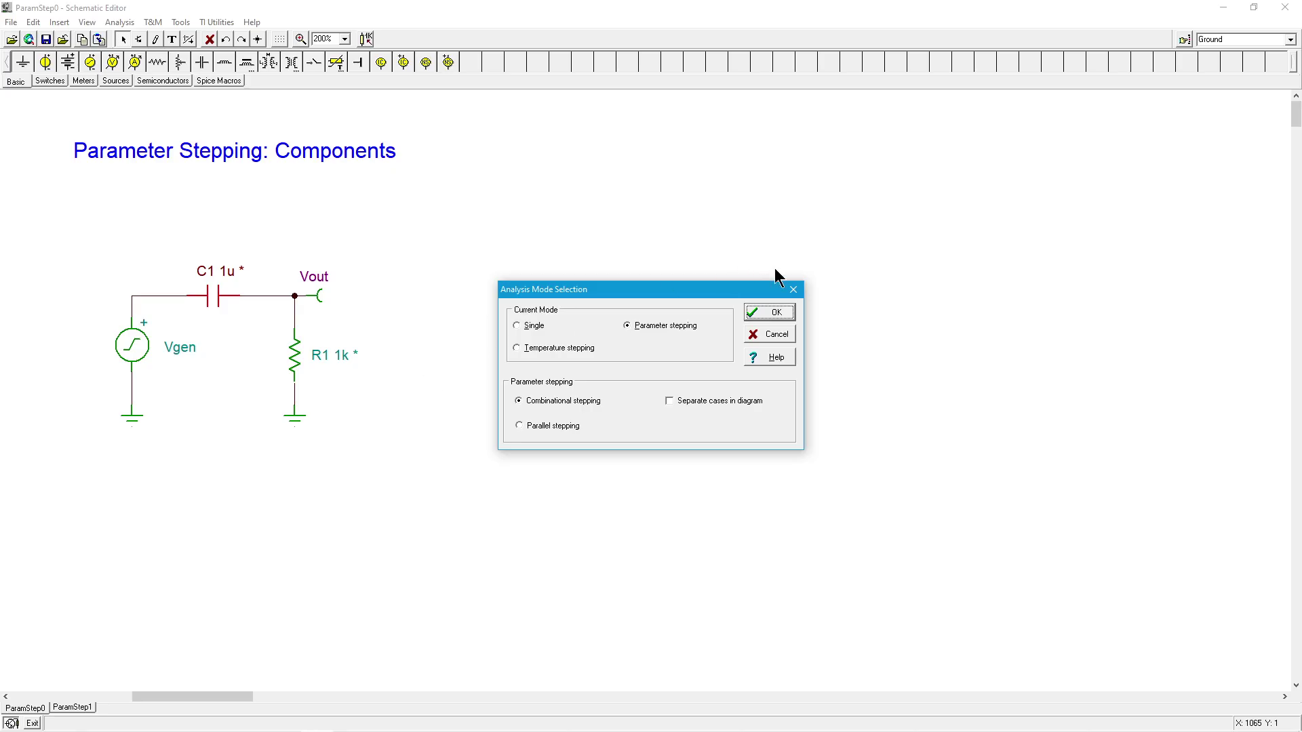
# Confirm combinational stepping and run the AC Transfer Characteristic analysis over all R1/C1 cases.
pyautogui.click(773, 311)
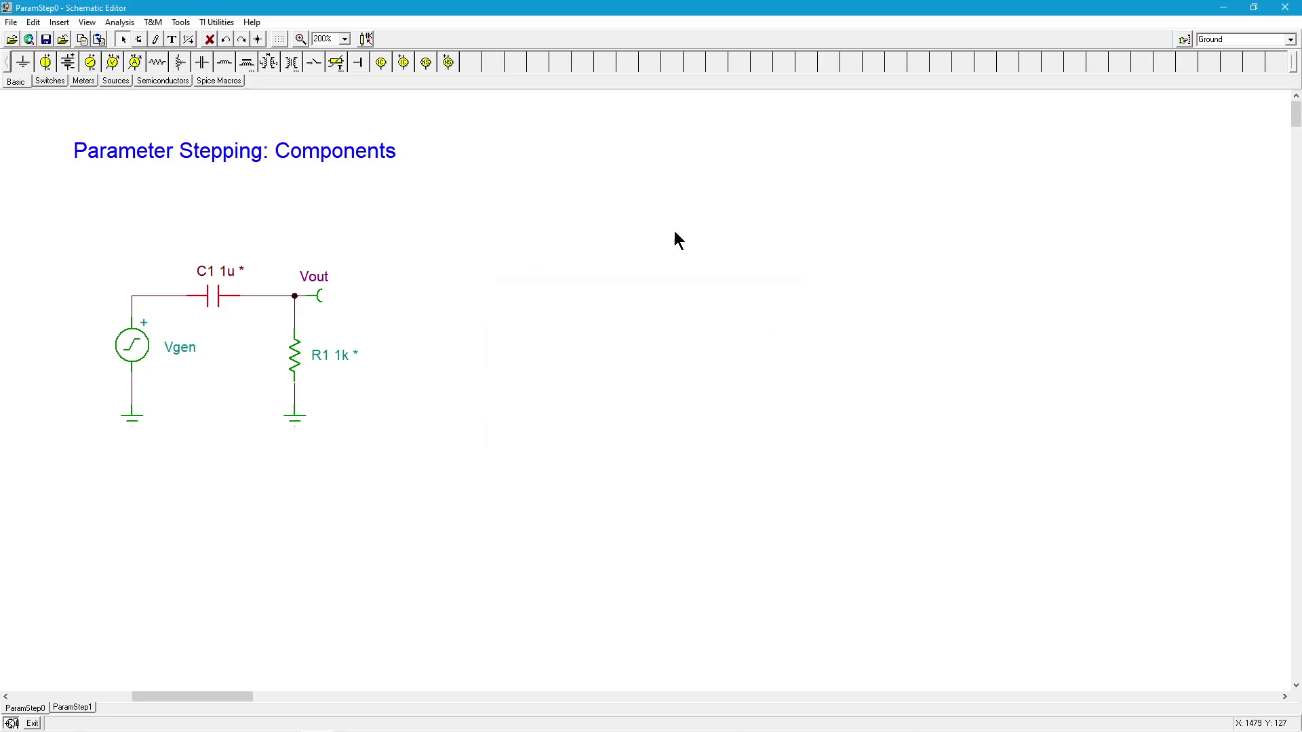
pyautogui.click(126, 22)
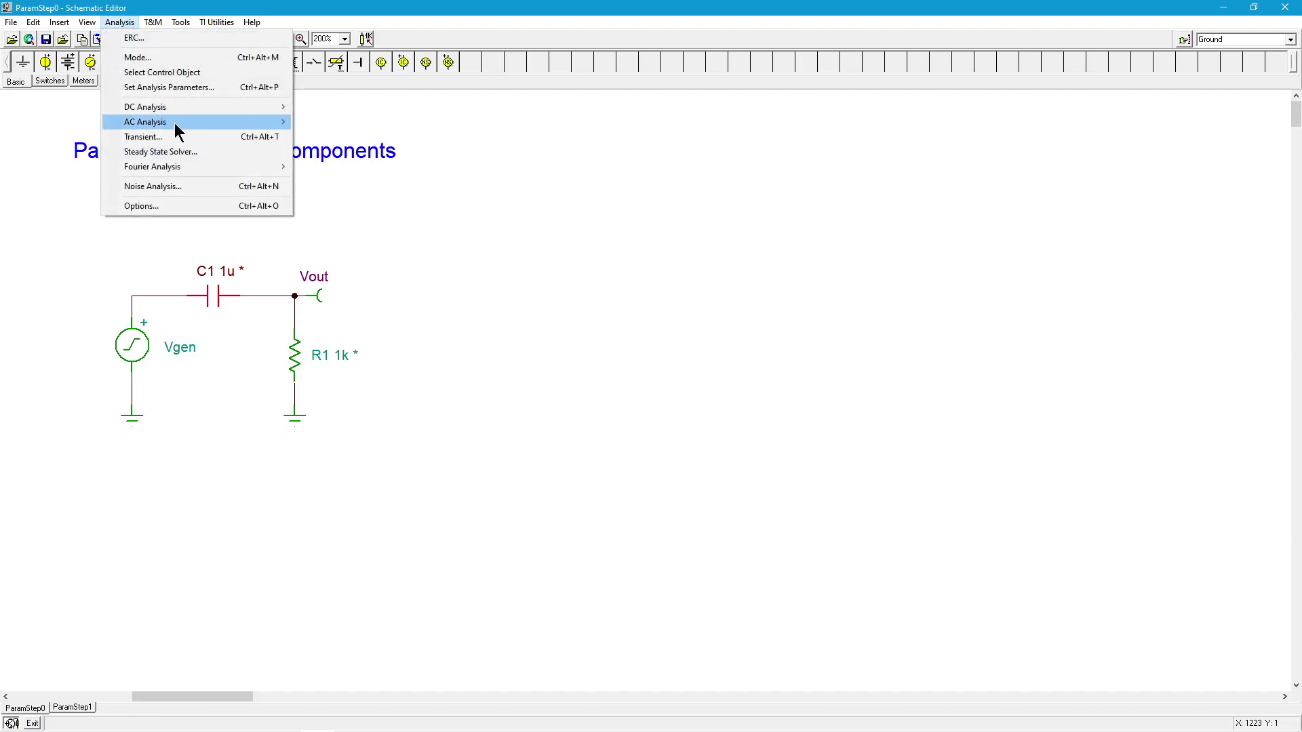
pyautogui.moveTo(182, 125)
pyautogui.click(376, 150)
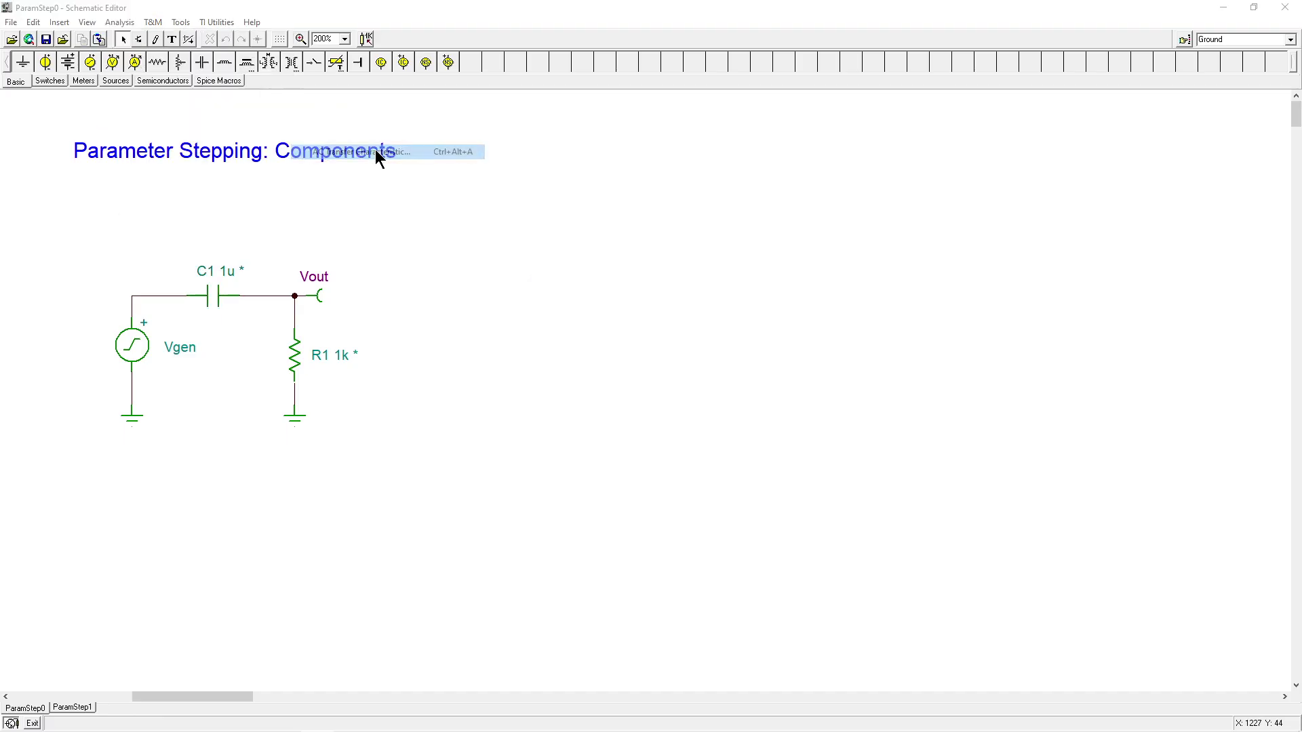
pyautogui.click(746, 304)
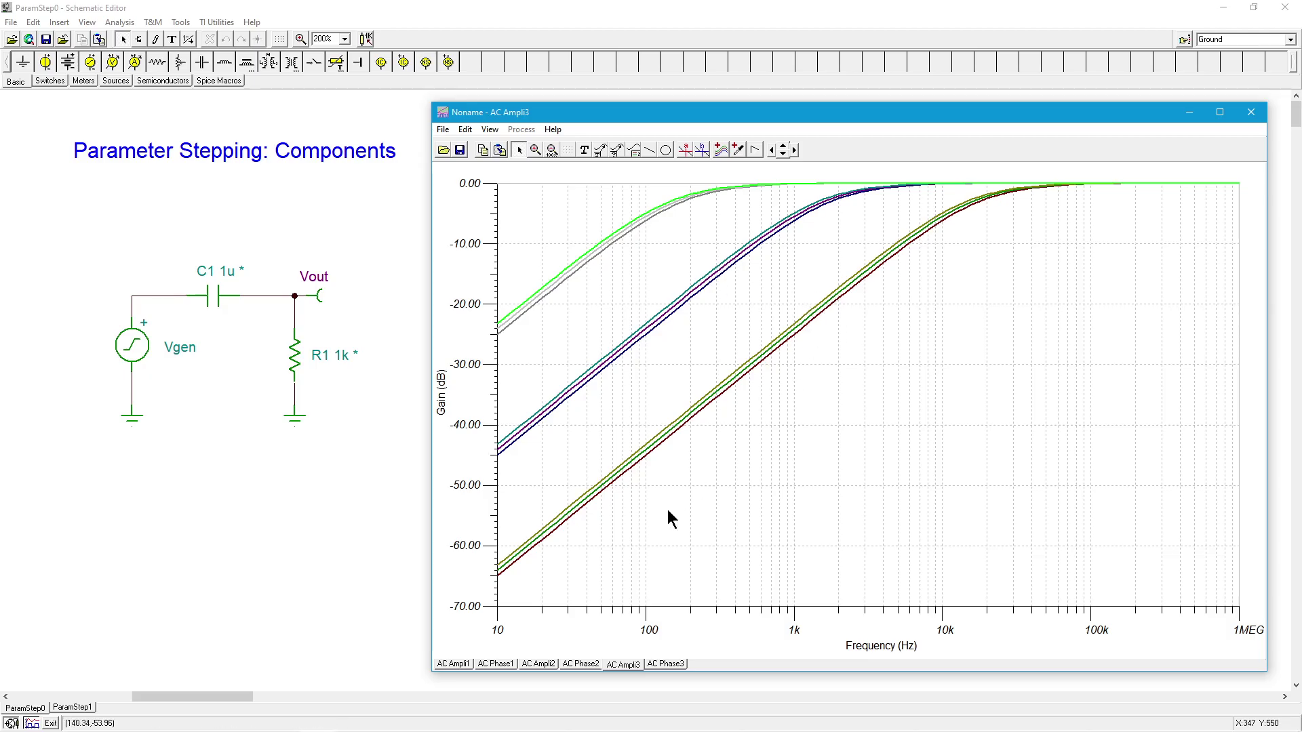
# Compare the nine-curve AC Ampli3 gain plot with the earlier three-curve AC Ampli2 plot.
pyautogui.click(539, 664)
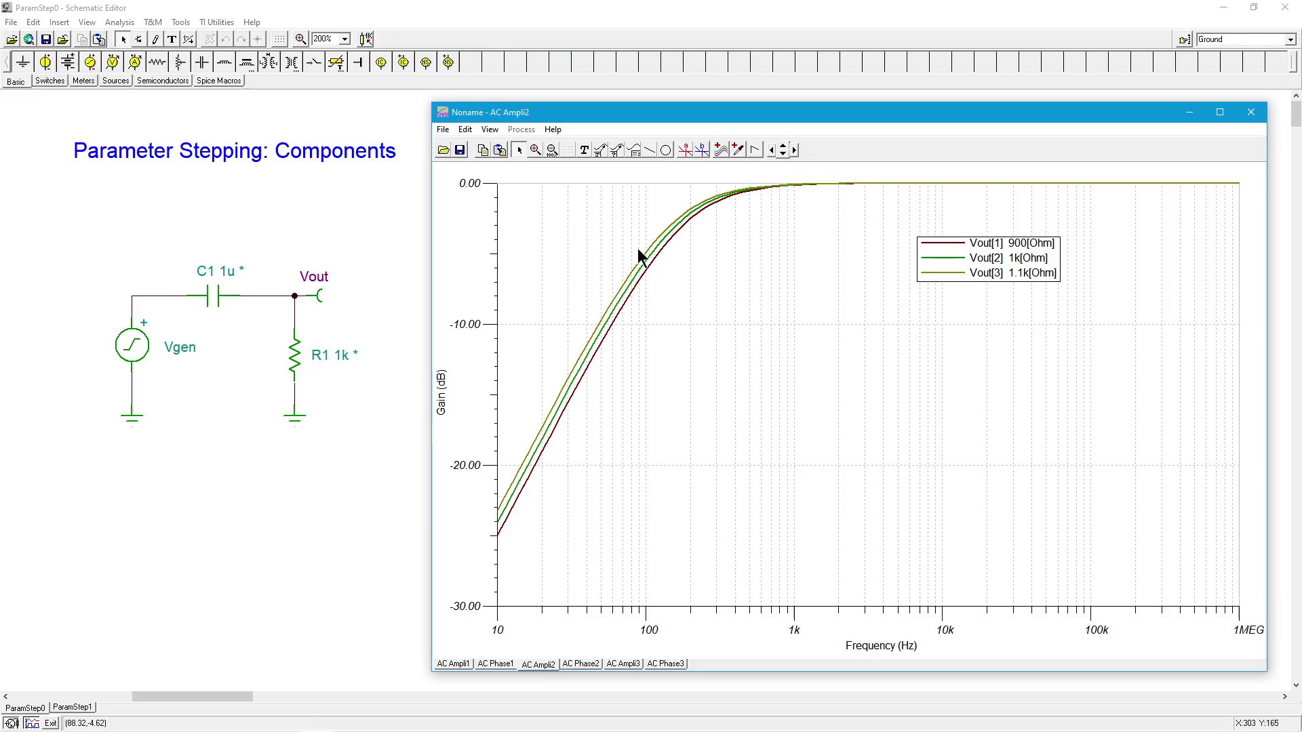
pyautogui.click(626, 663)
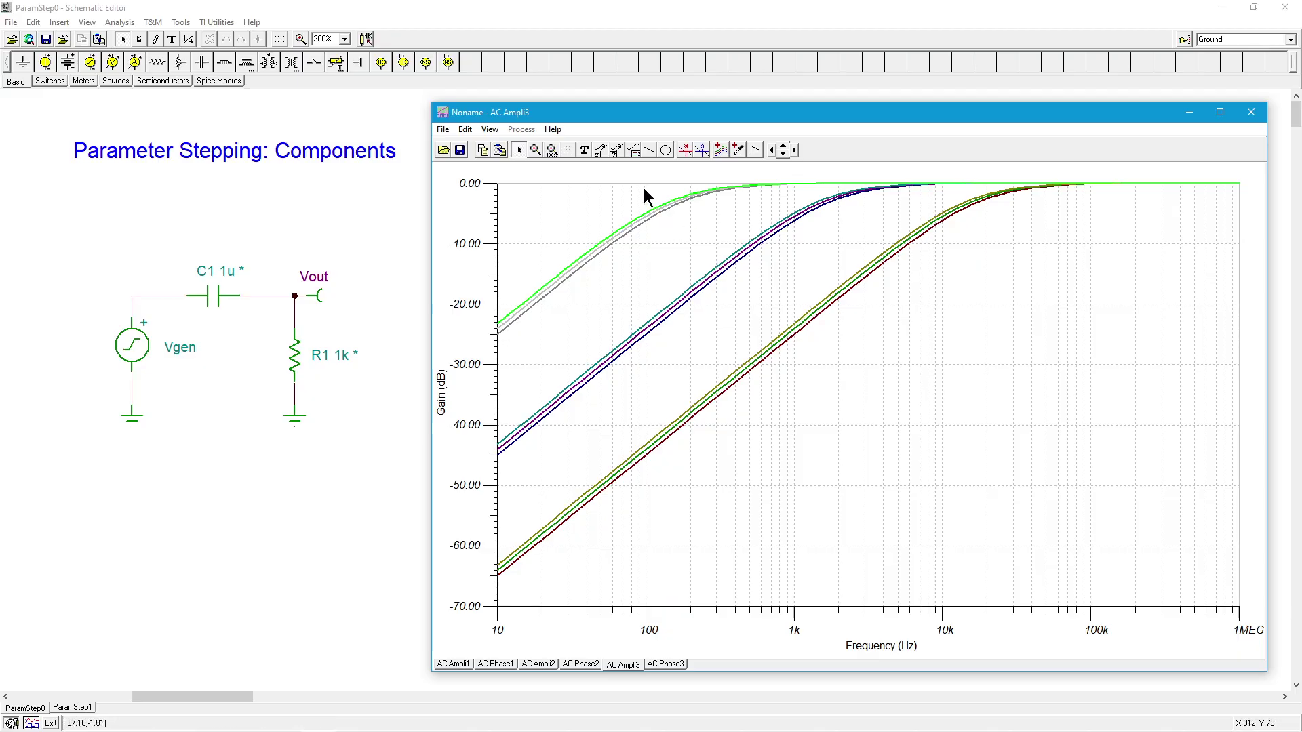
pyautogui.click(634, 150)
# Place the nine-entry legend on the gain plot, check AC Phase3, and close the results window.
pyautogui.click(934, 299)
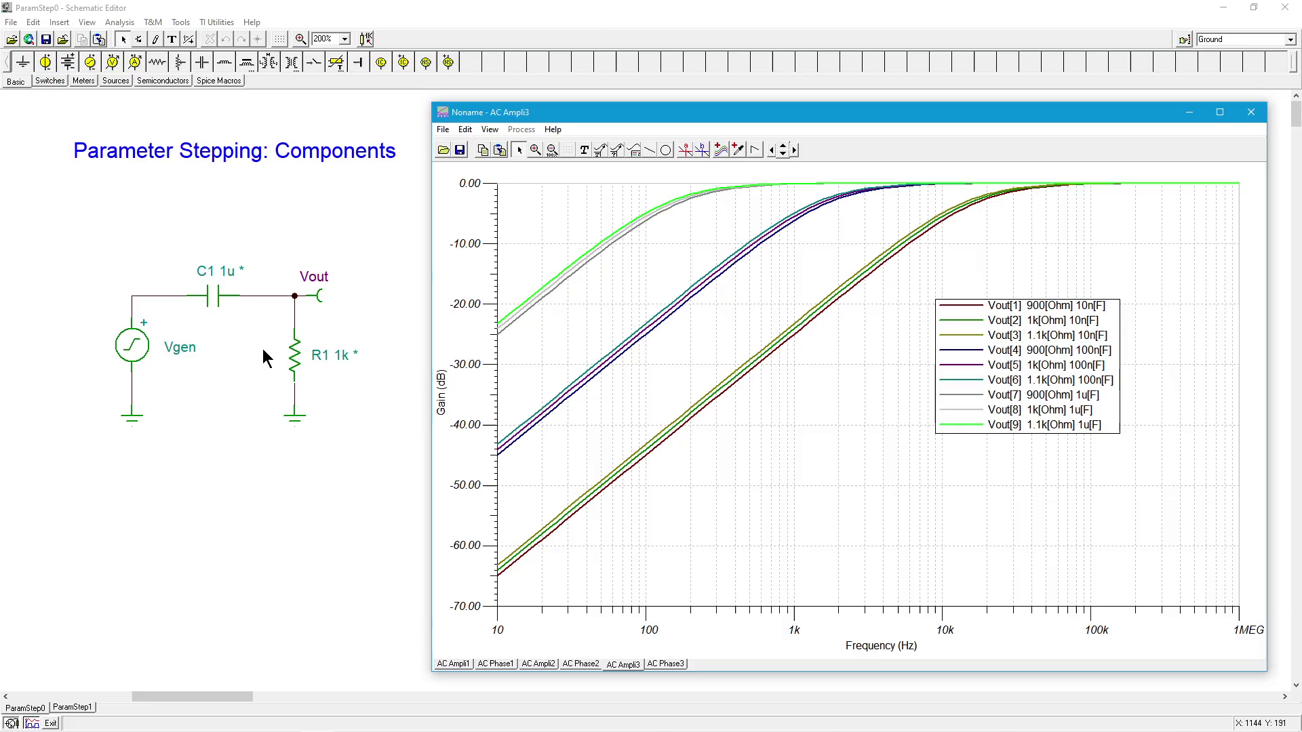
pyautogui.click(667, 664)
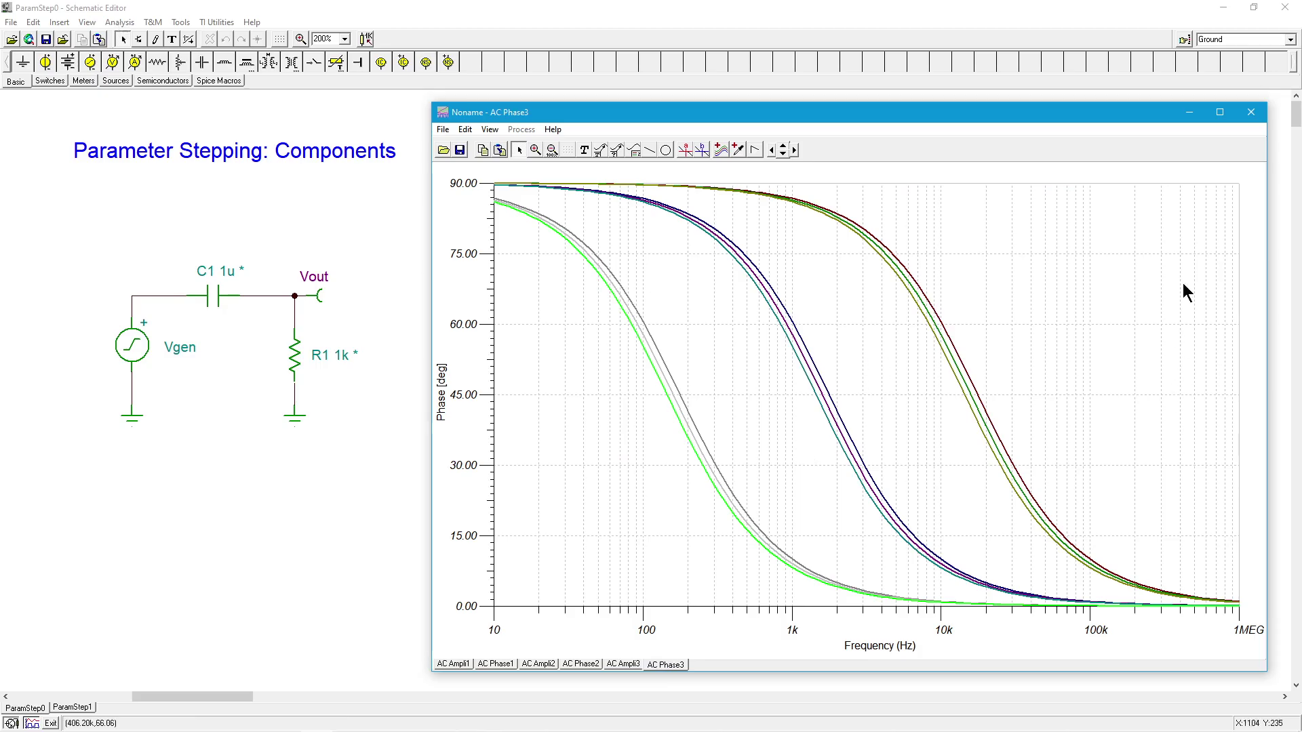
pyautogui.click(1251, 112)
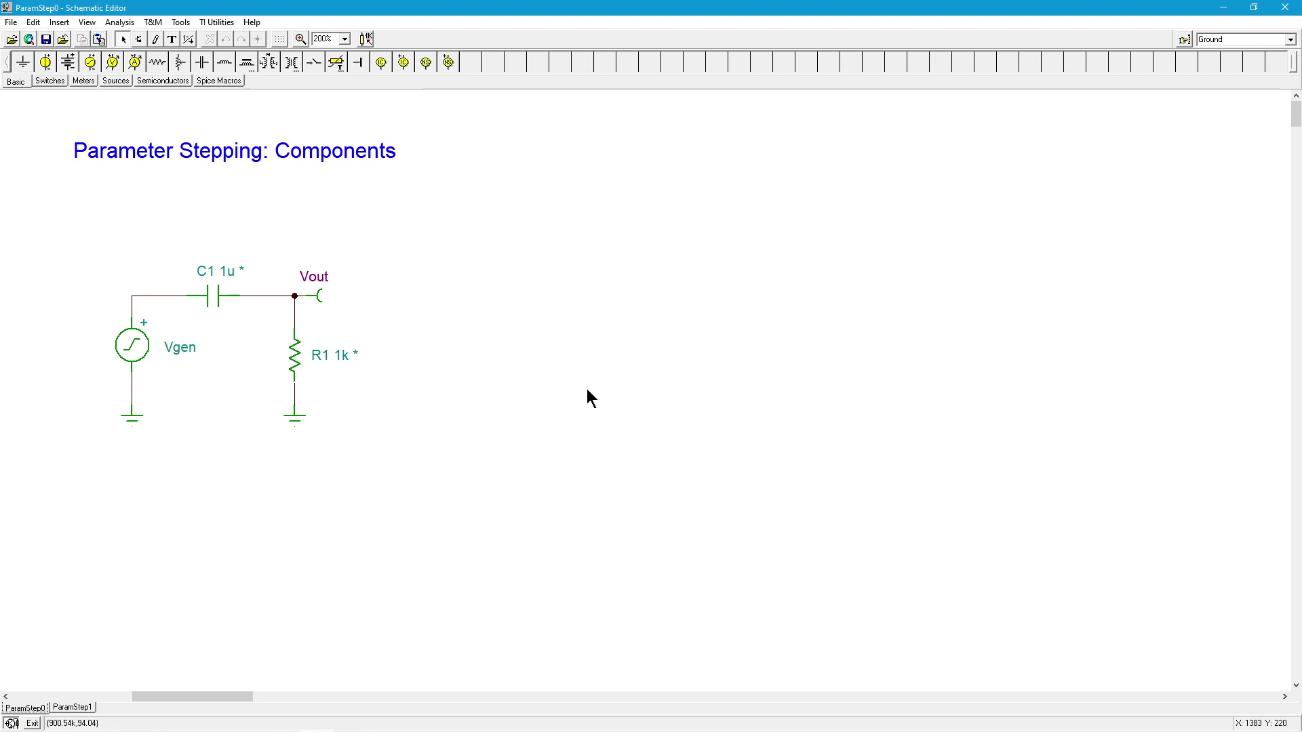
# Switch to the ParamStep1 uA741C follower schematic and bring up its Analysis Mode dialog, reading Single.
pyautogui.click(77, 709)
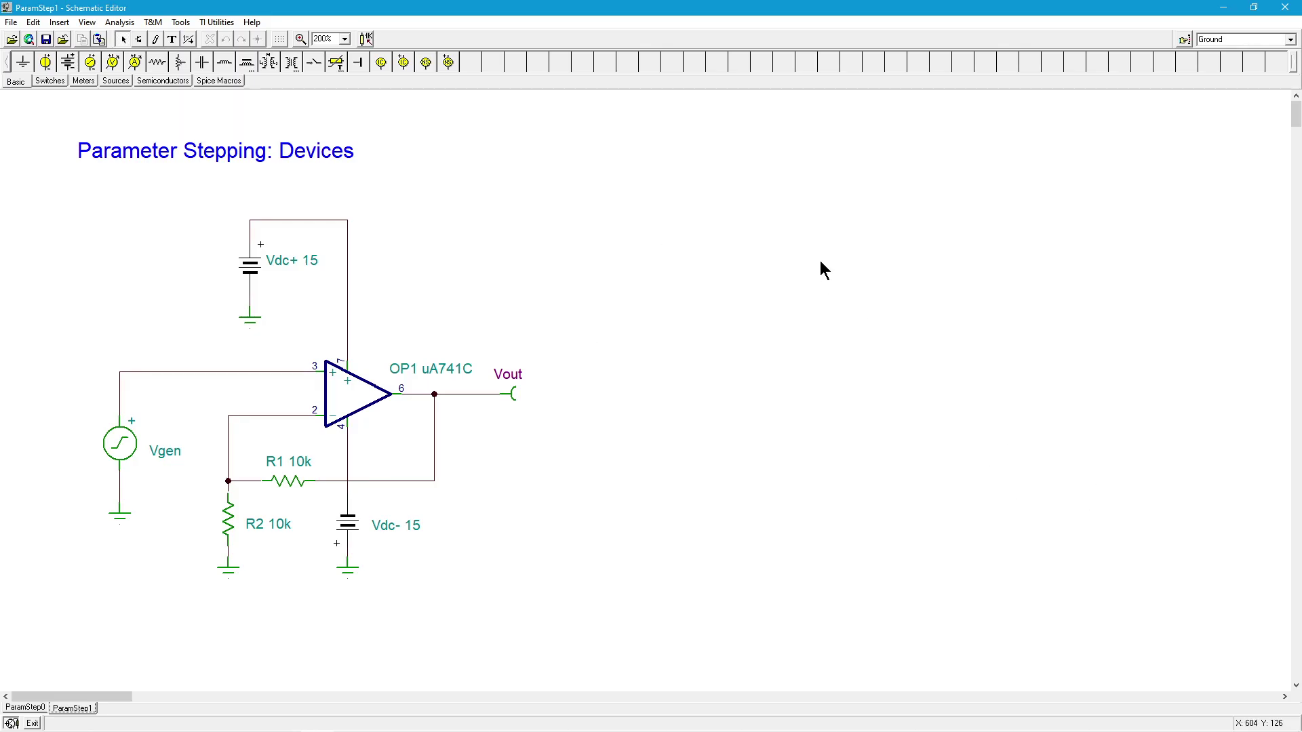
pyautogui.click(120, 22)
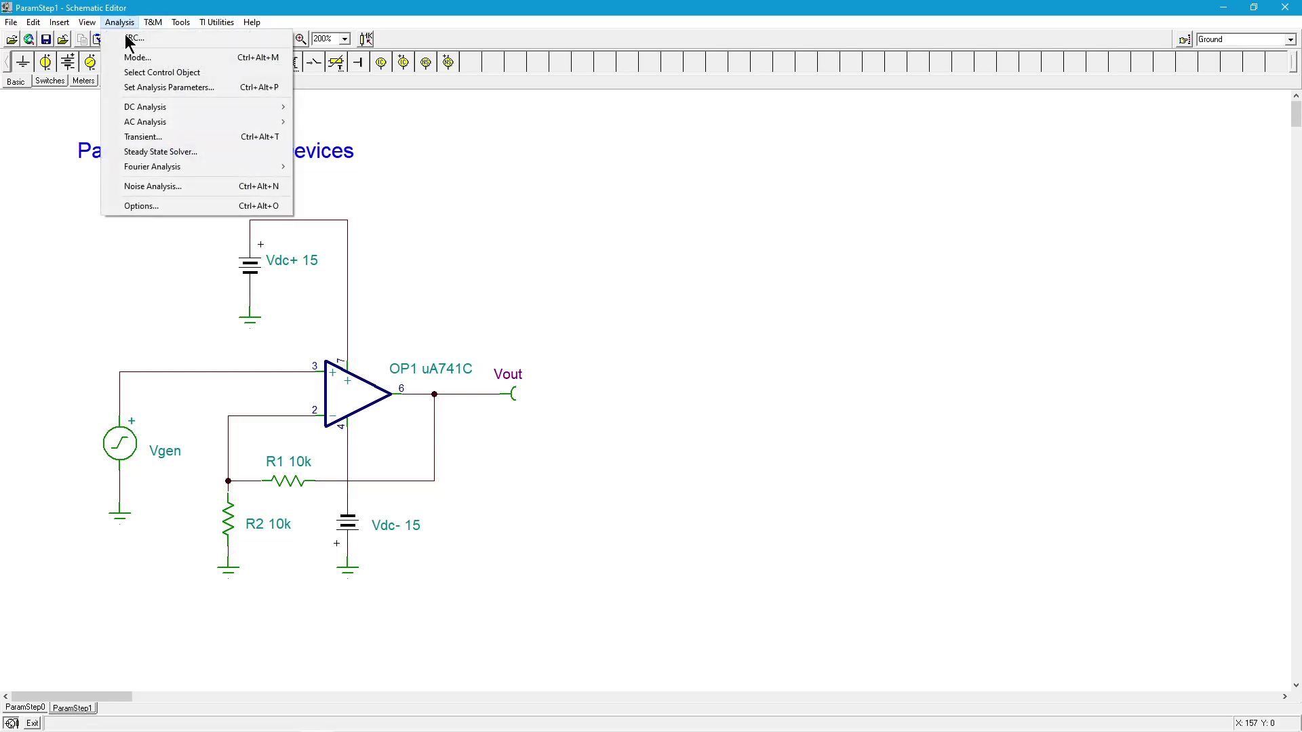
pyautogui.click(139, 59)
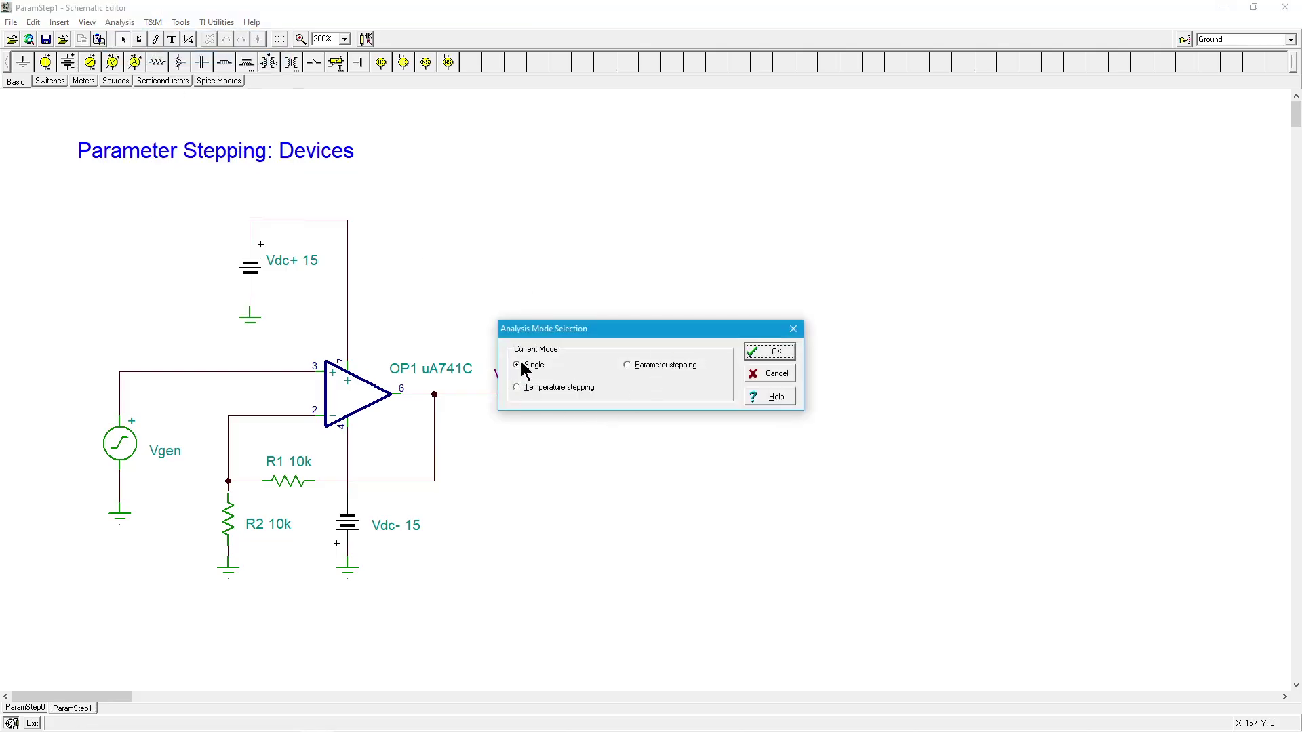
pyautogui.click(770, 356)
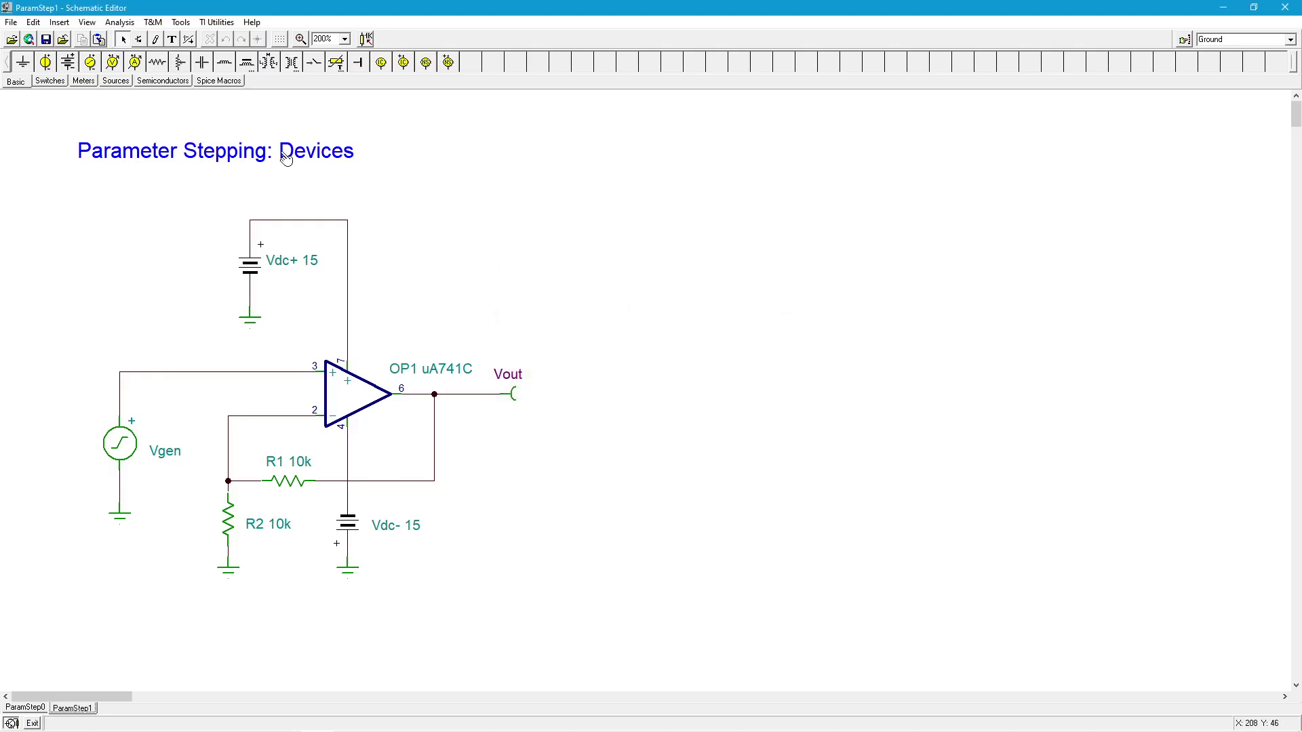
pyautogui.click(117, 23)
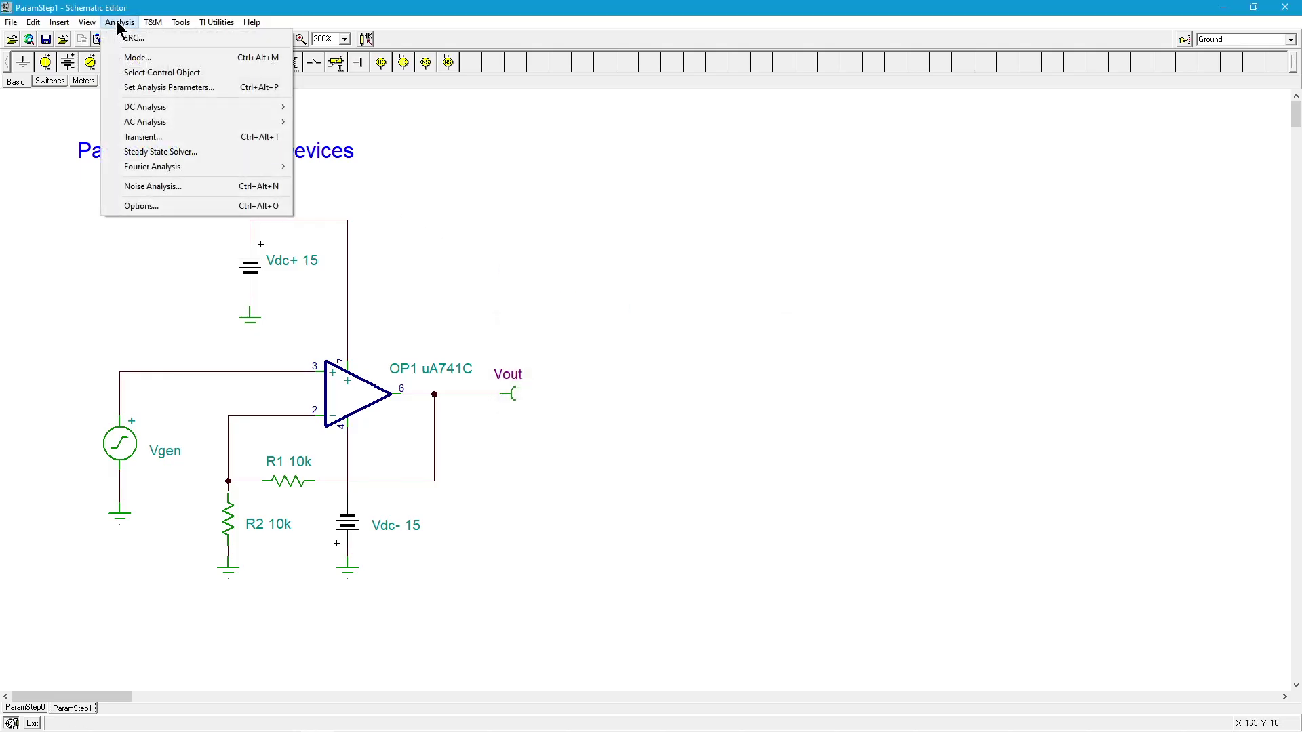
pyautogui.click(165, 138)
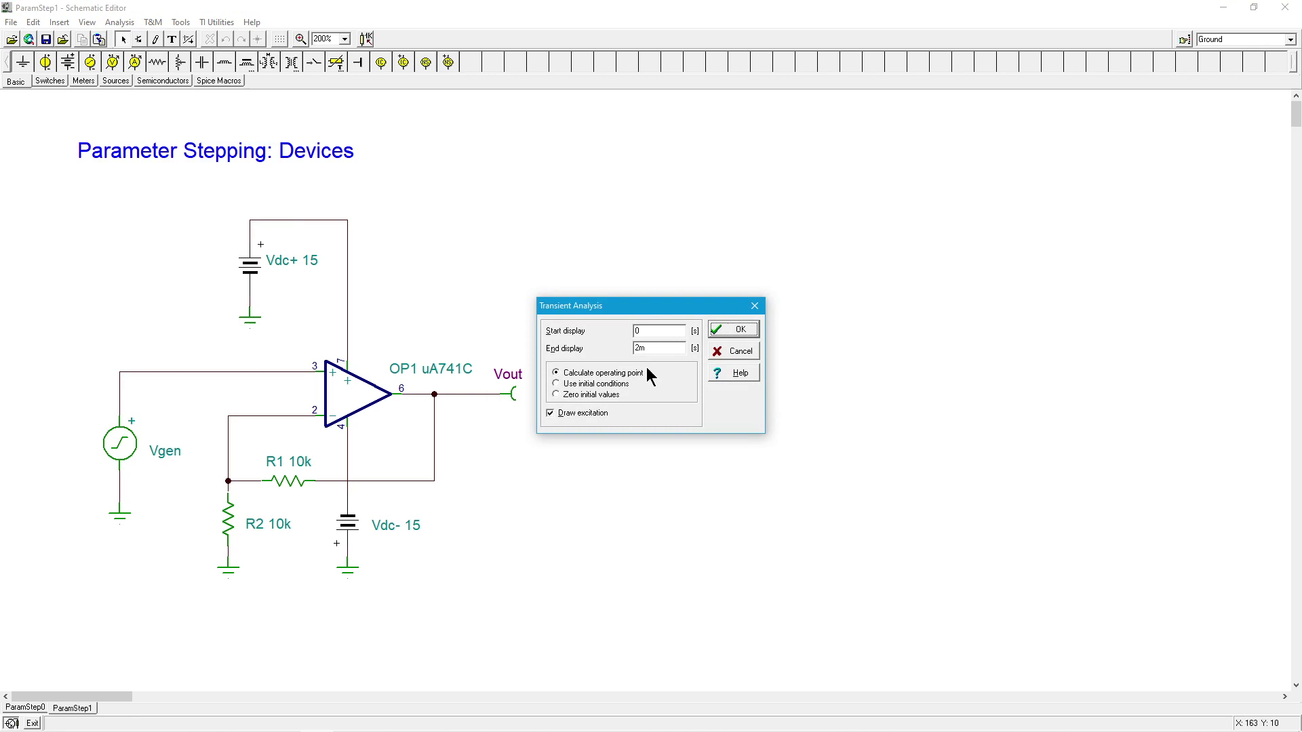
pyautogui.click(750, 328)
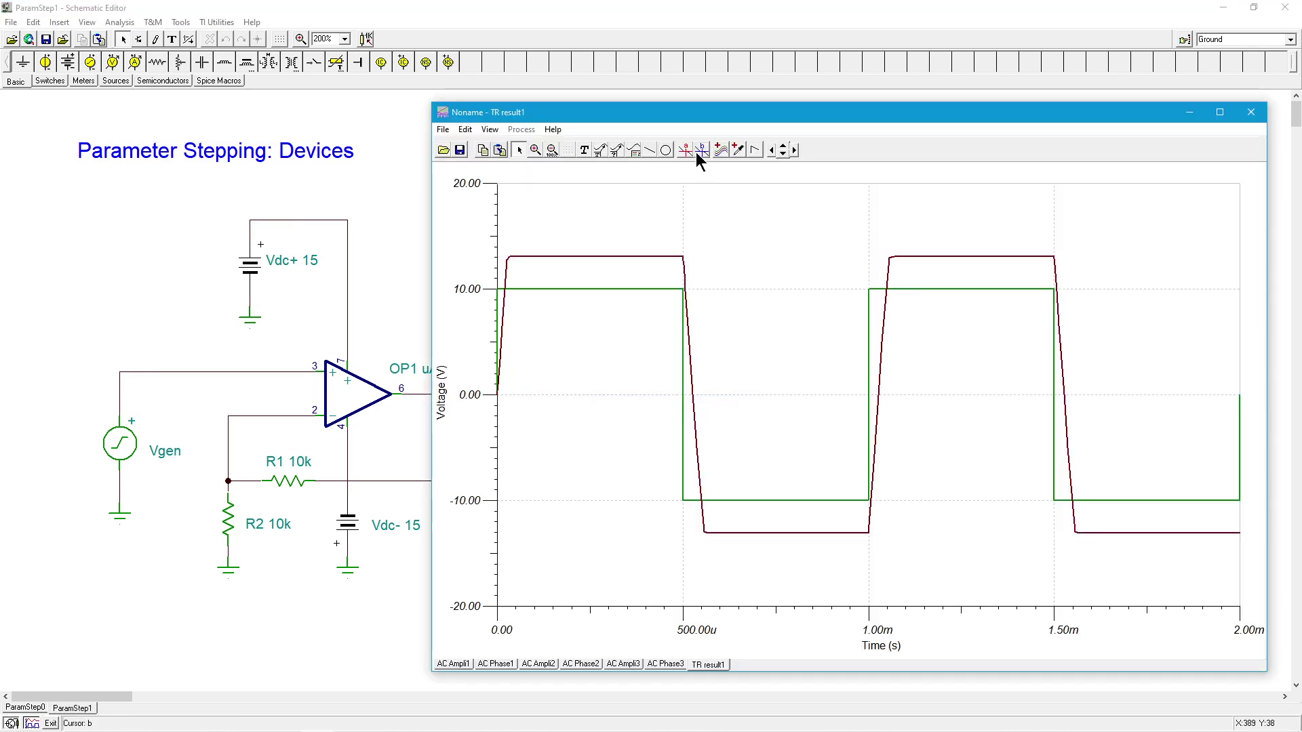
pyautogui.click(634, 150)
pyautogui.click(712, 199)
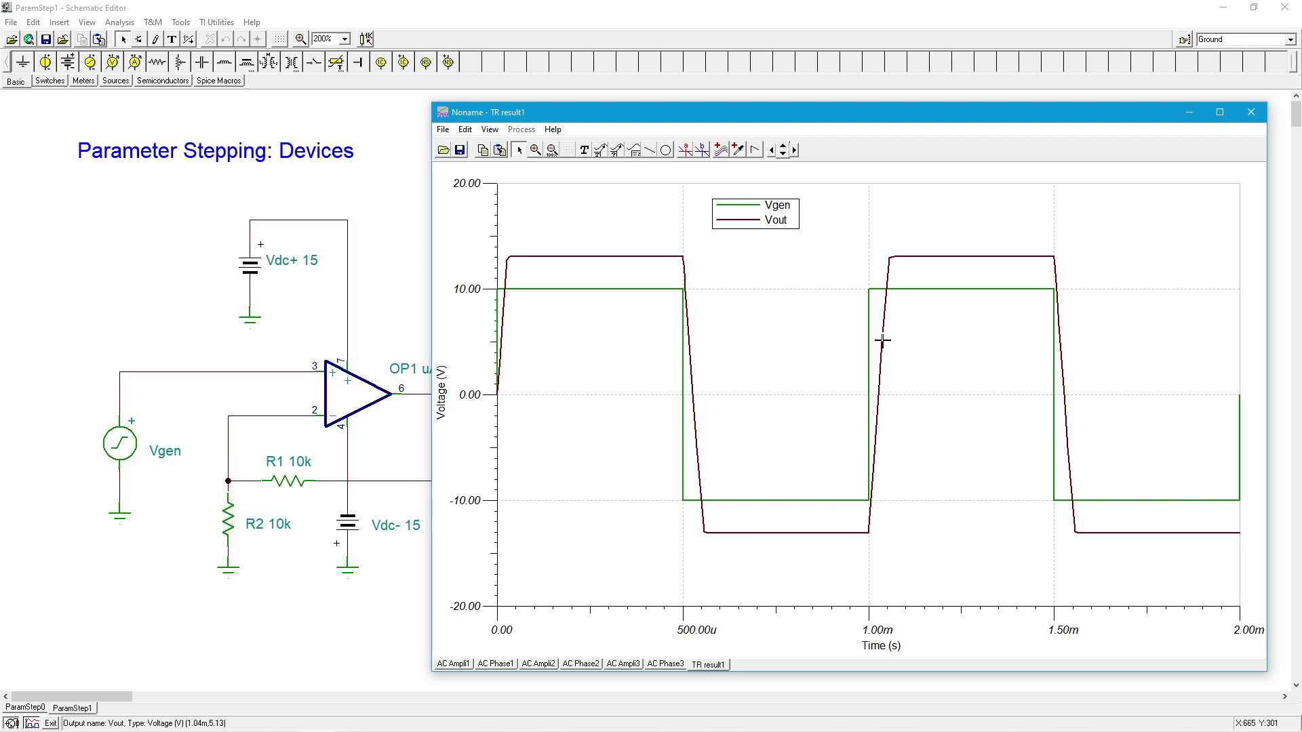
pyautogui.click(1253, 113)
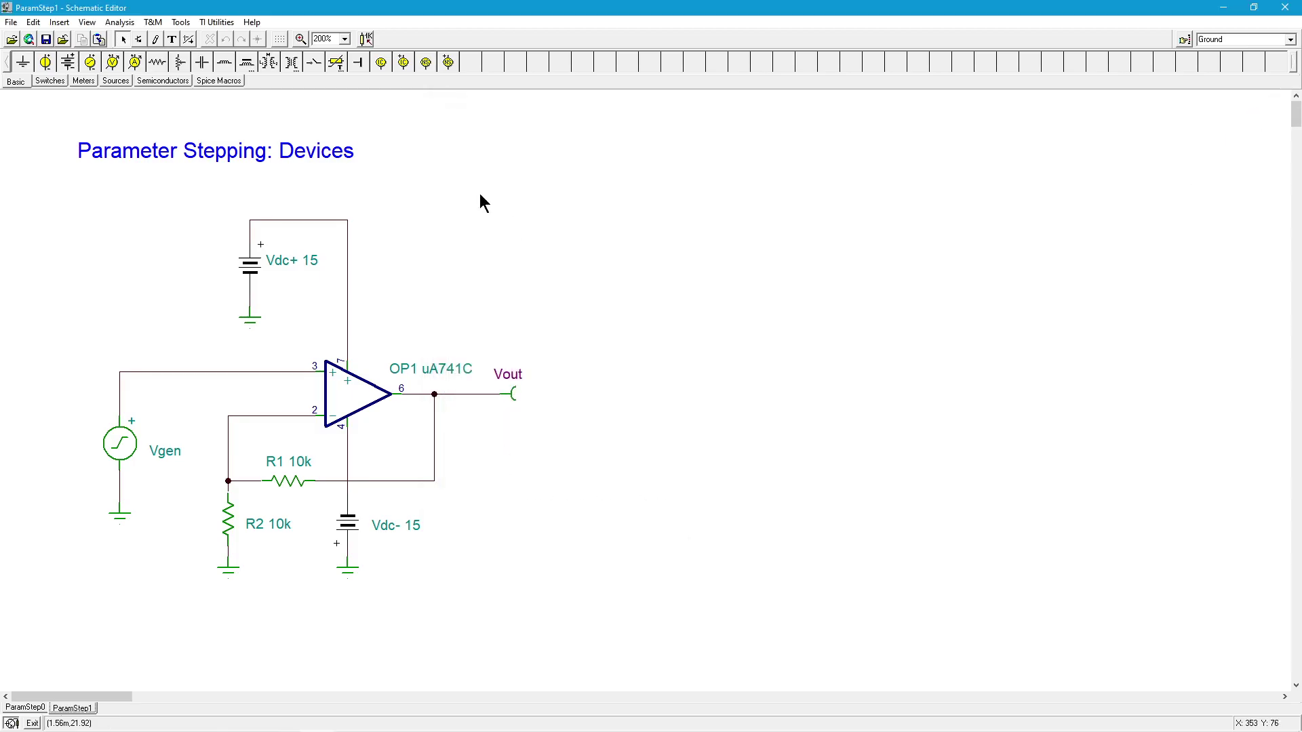
# Choose OP1's maximum slew rate as the stepped parameter, showing its 400k–600k, 3-case range.
pyautogui.click(366, 38)
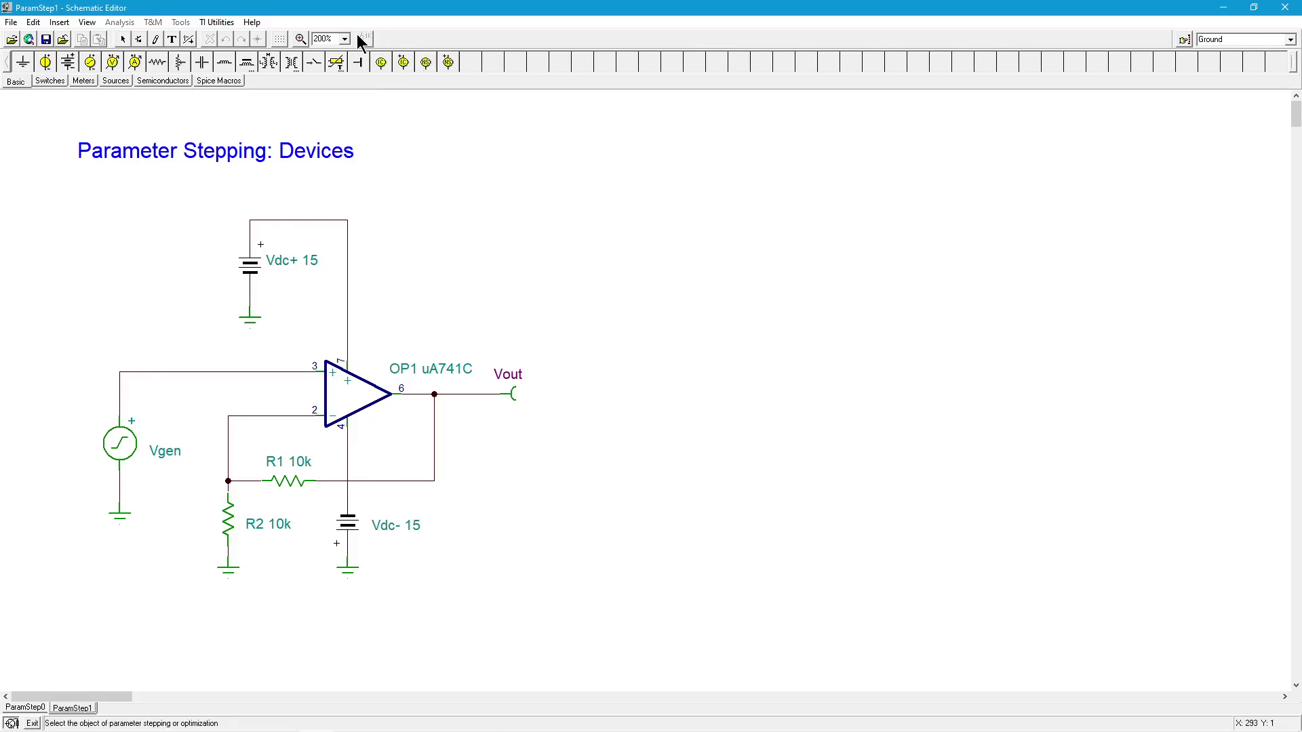
pyautogui.click(364, 402)
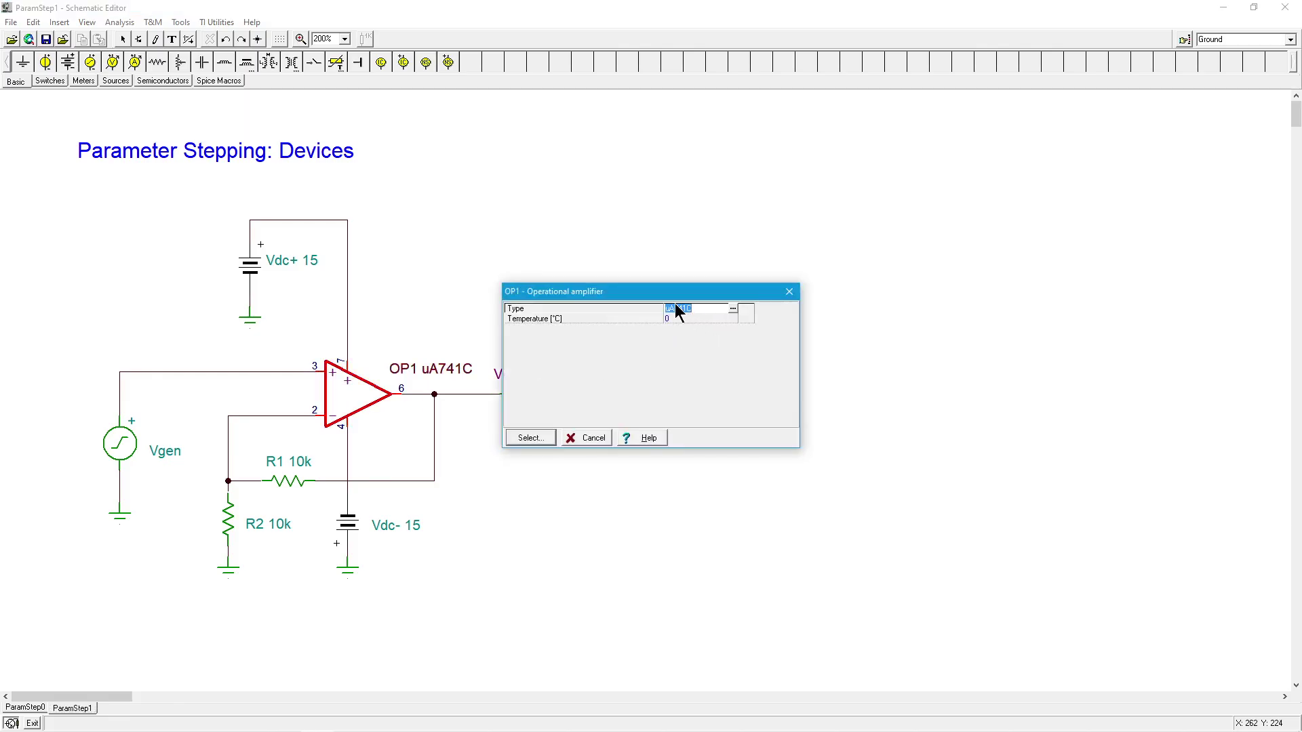
pyautogui.click(533, 438)
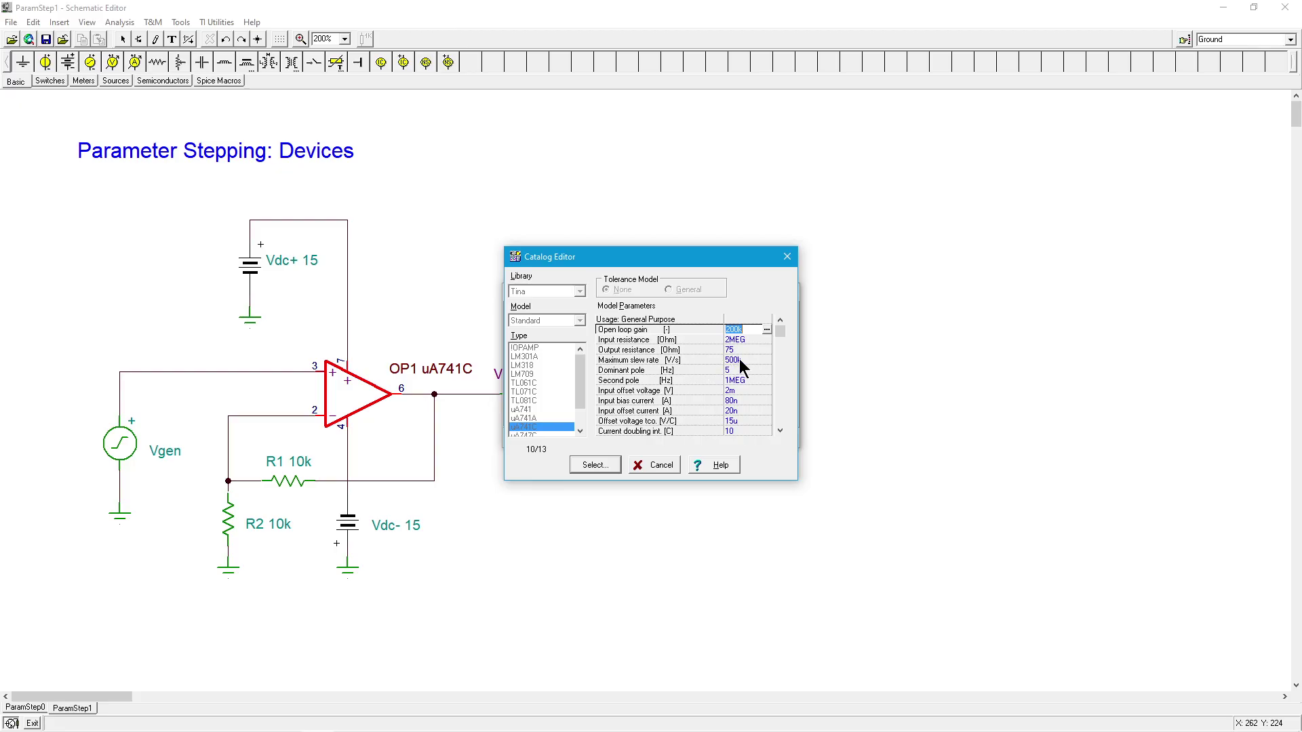
pyautogui.click(732, 360)
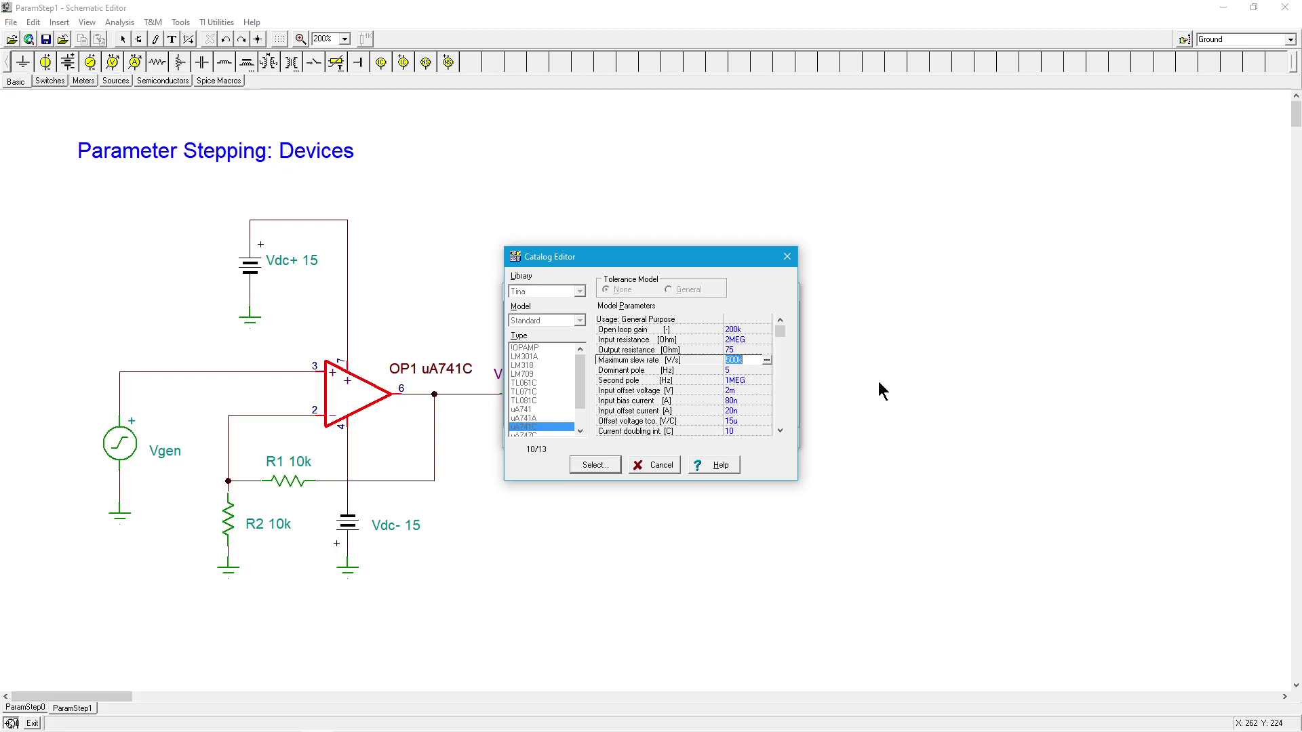
pyautogui.click(593, 466)
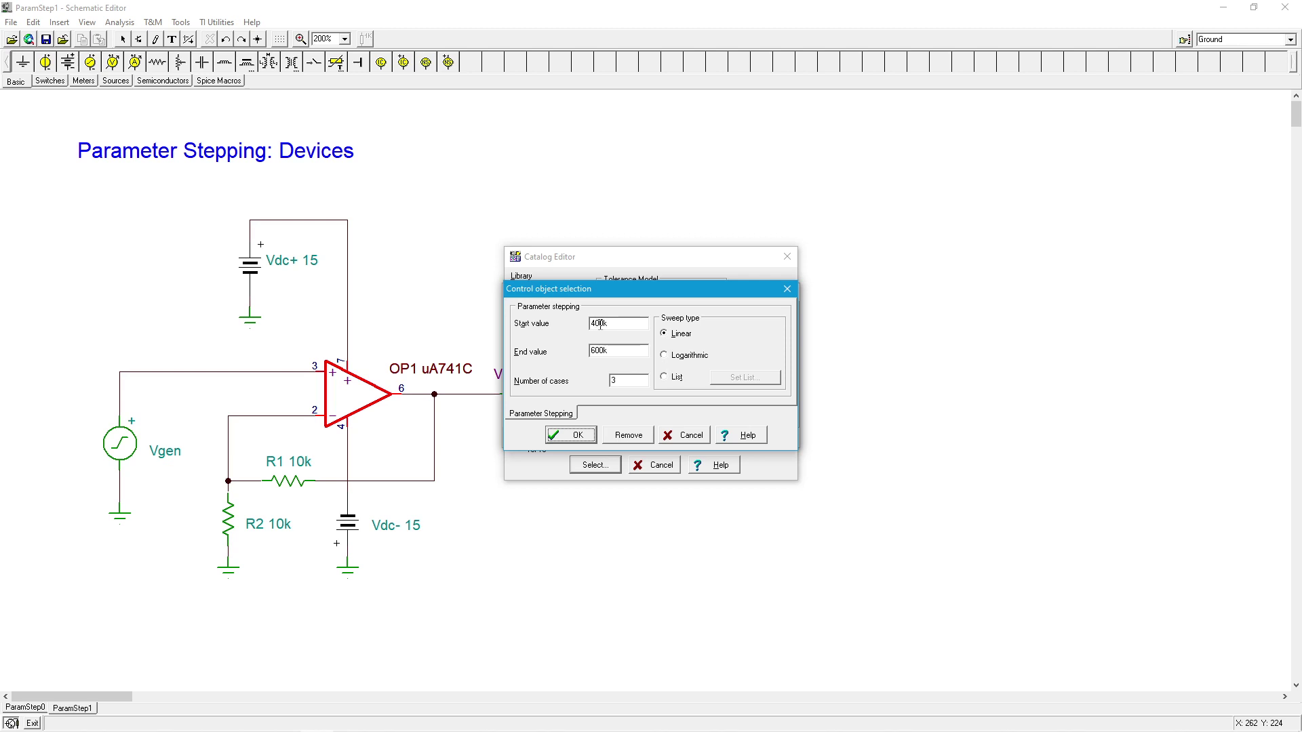
# Make OP1's slew-rate sweep Logarithmic with start value 250k and end value 1M.
pyautogui.click(663, 354)
pyautogui.moveTo(602, 324); pyautogui.dragTo(585, 327)
pyautogui.write('25')
pyautogui.moveTo(608, 350); pyautogui.dragTo(567, 348)
pyautogui.write('1M')
pyautogui.click(571, 436)
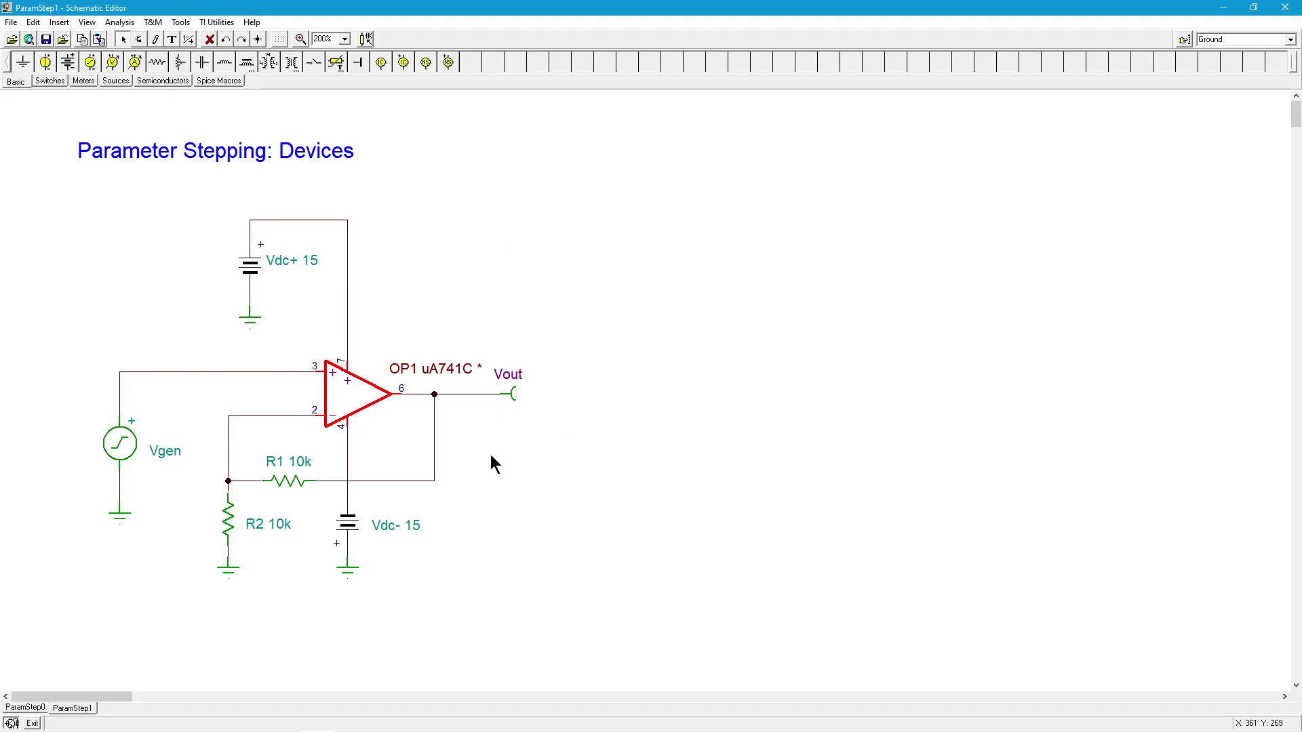
pyautogui.click(119, 23)
pyautogui.click(162, 136)
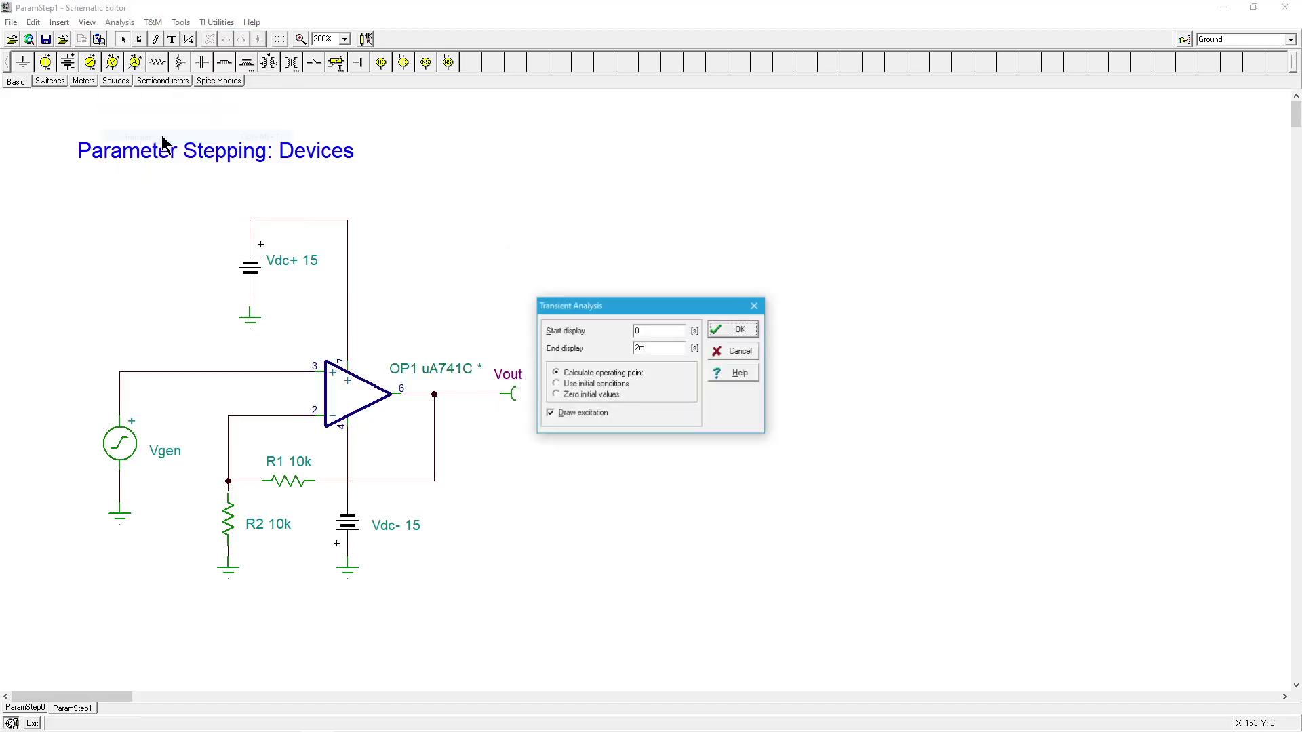
pyautogui.click(741, 329)
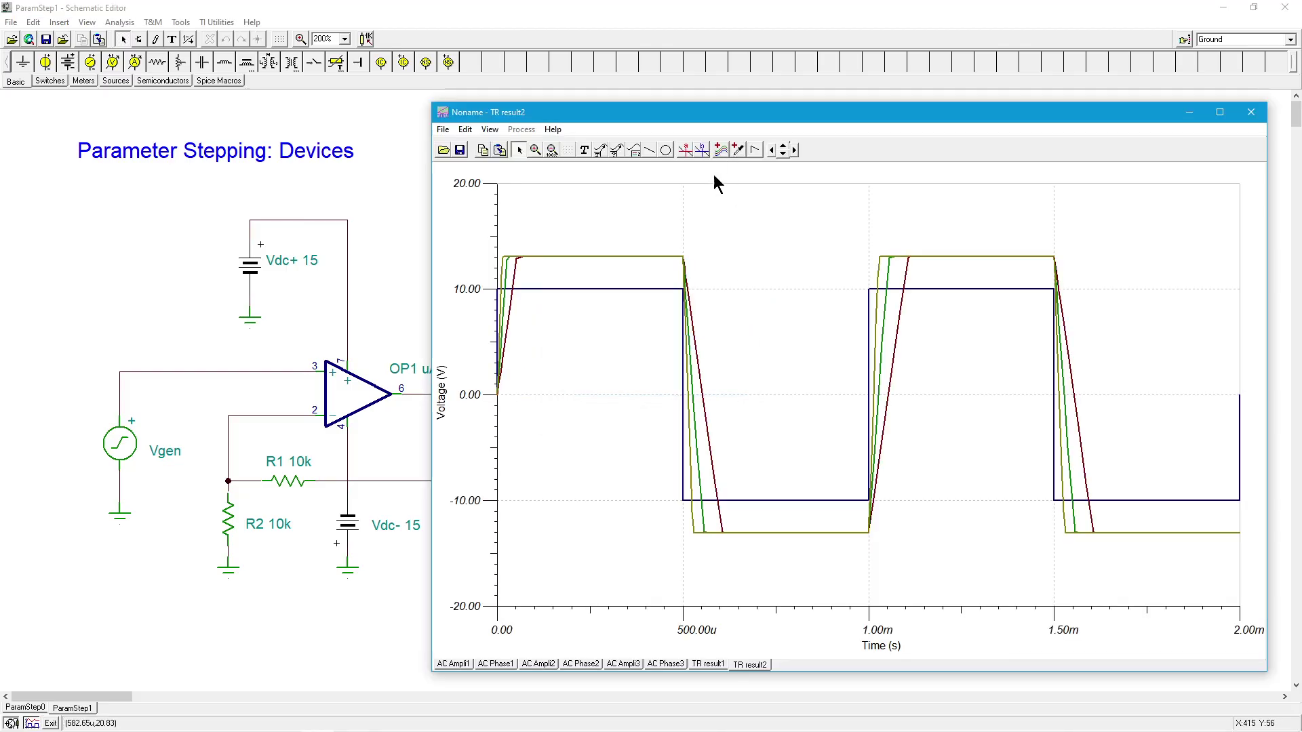
pyautogui.click(632, 147)
pyautogui.click(1064, 195)
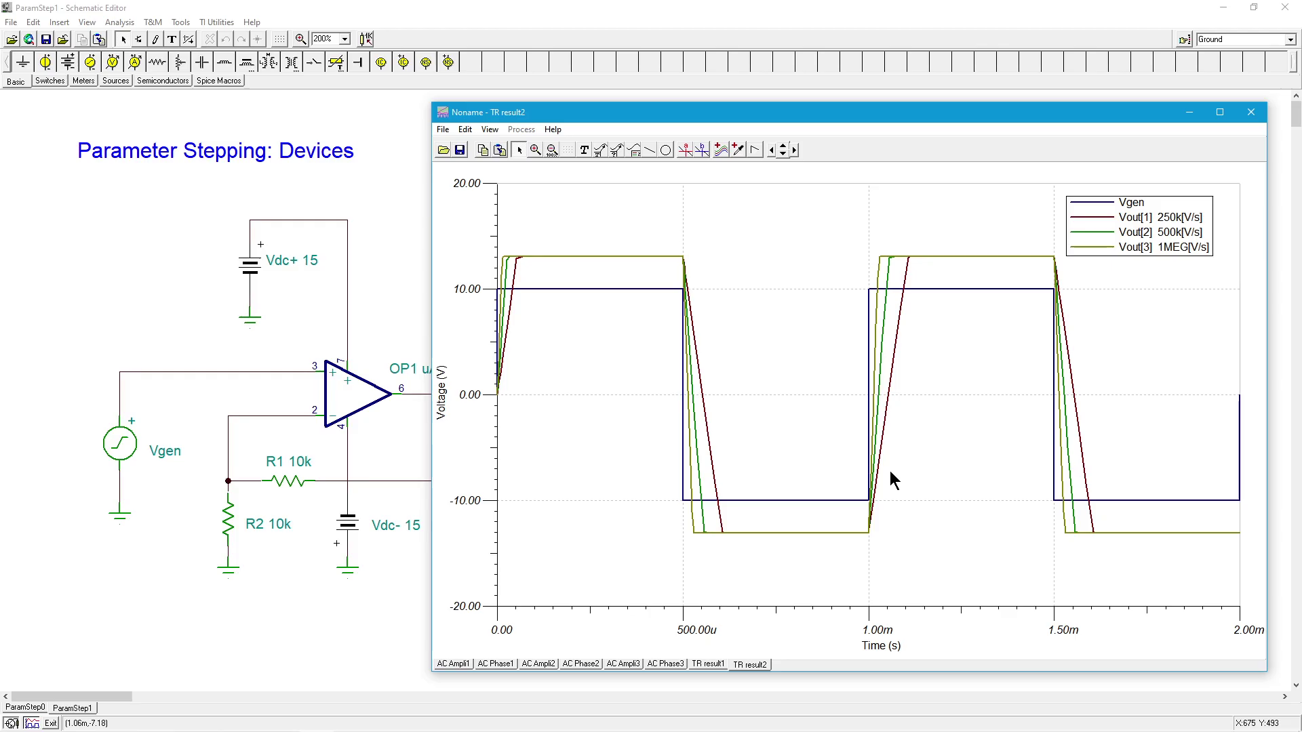
pyautogui.click(1251, 113)
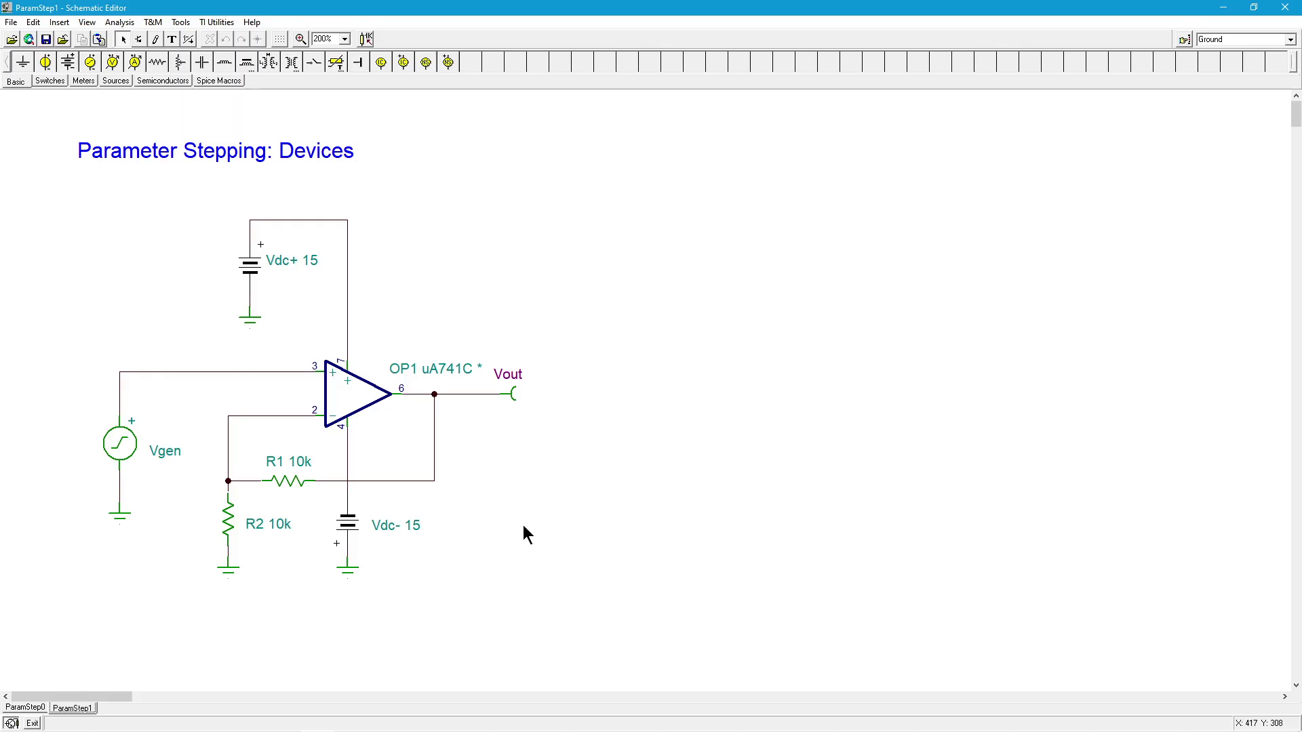
# Return to the ParamStep0 RC schematic and select resistor R1.
pyautogui.click(34, 709)
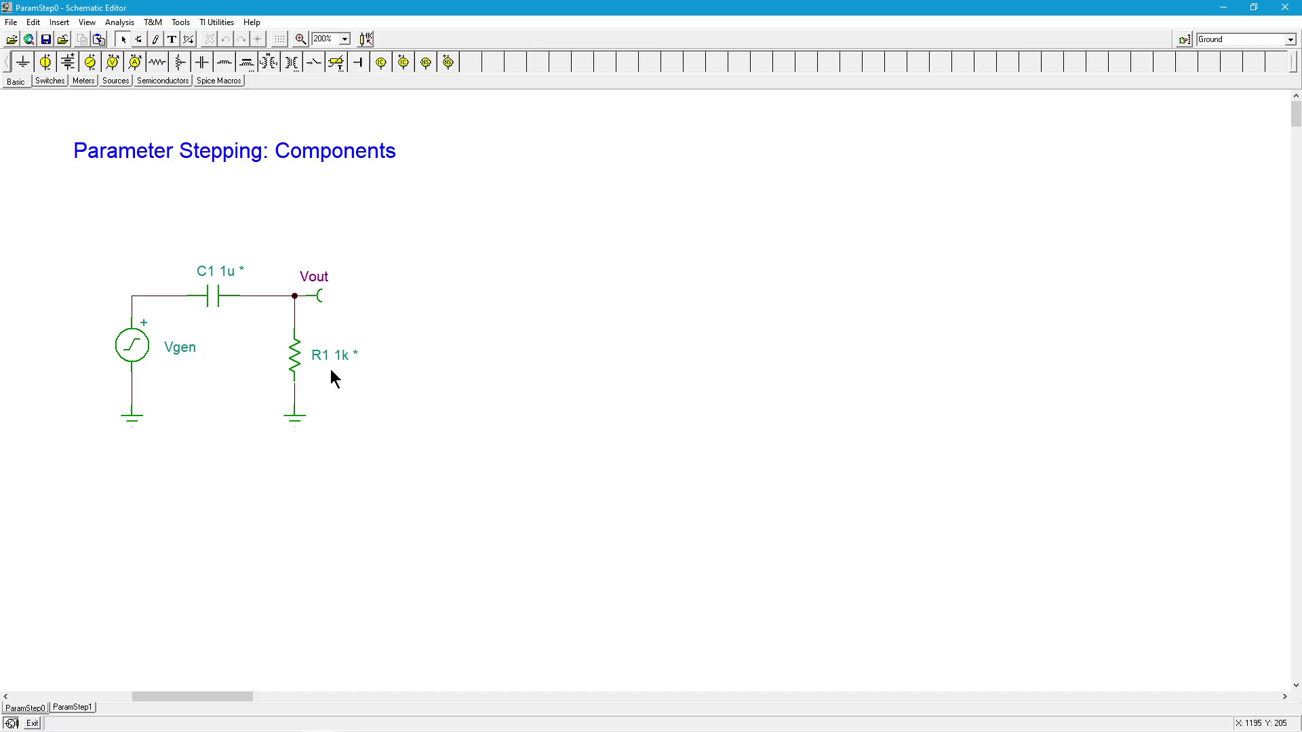
pyautogui.click(297, 351)
# Remove R1's parameter stepping via Select Control Object, leaving it a plain 1k resistor.
pyautogui.doubleClick(298, 351)
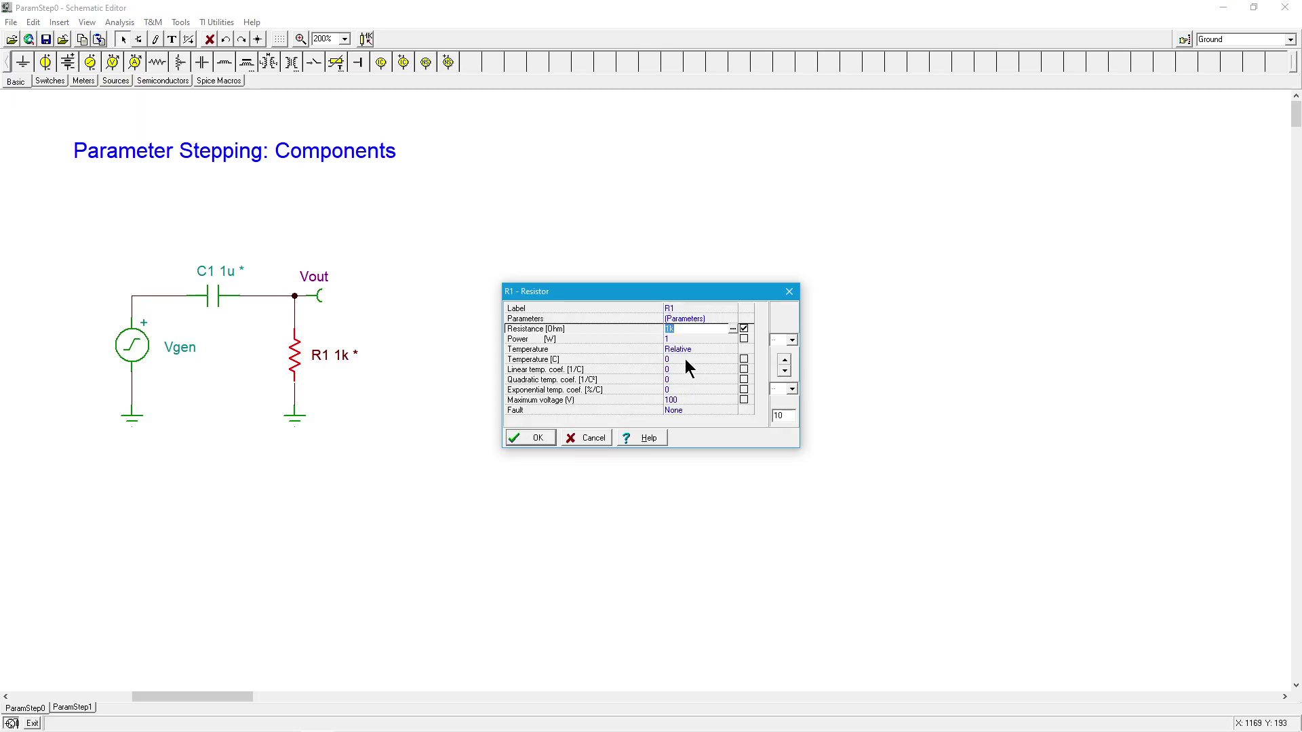
pyautogui.click(595, 440)
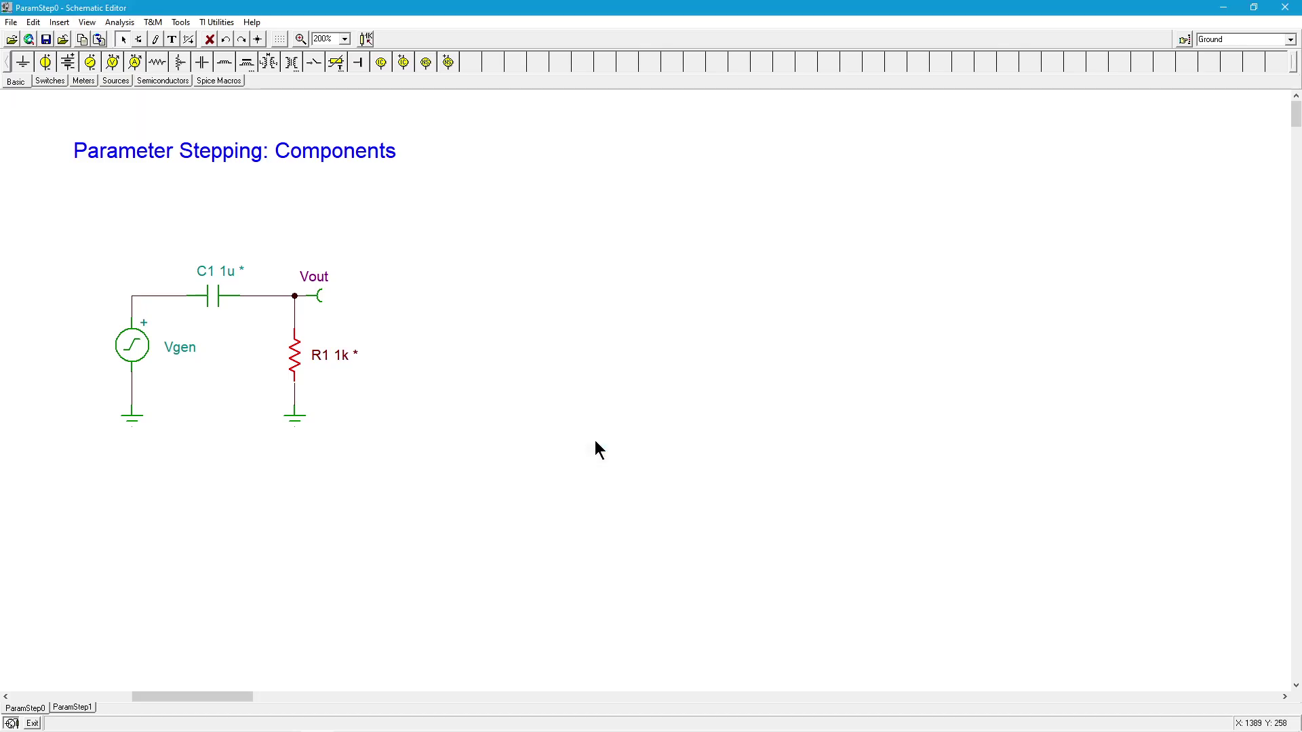
pyautogui.click(368, 38)
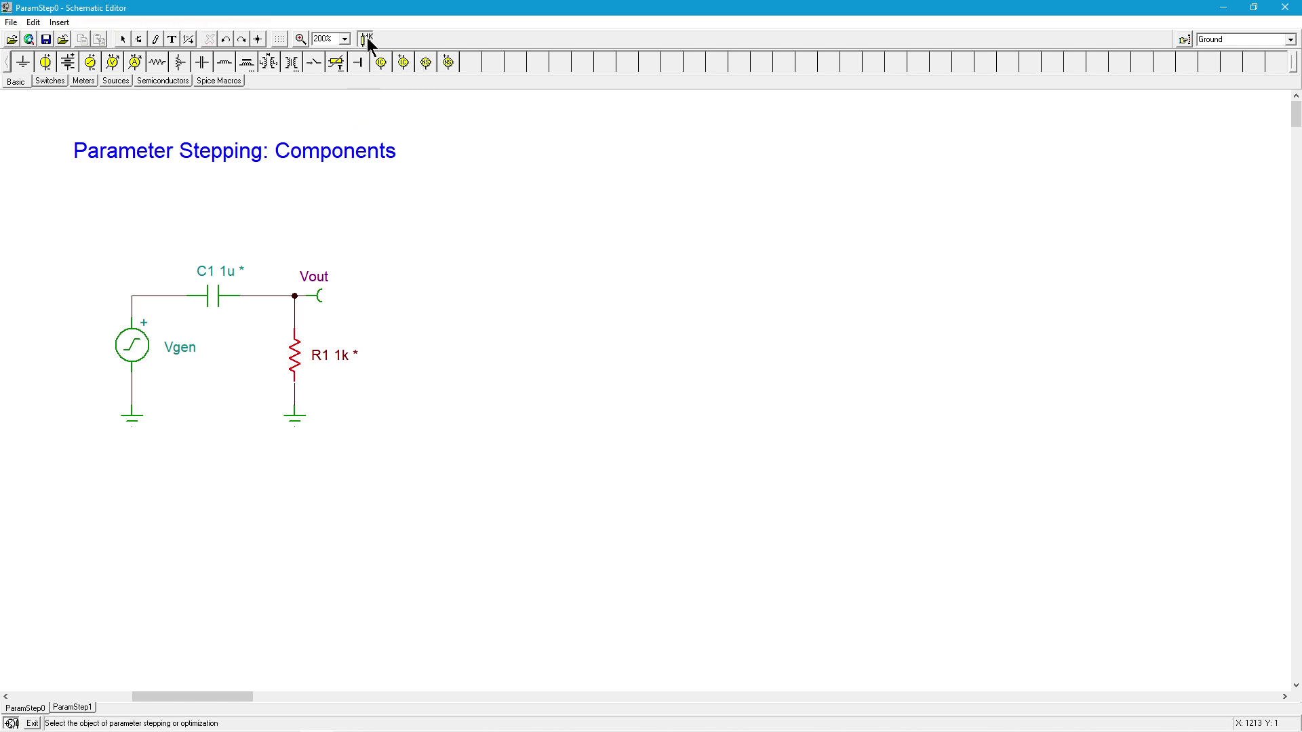
pyautogui.click(305, 367)
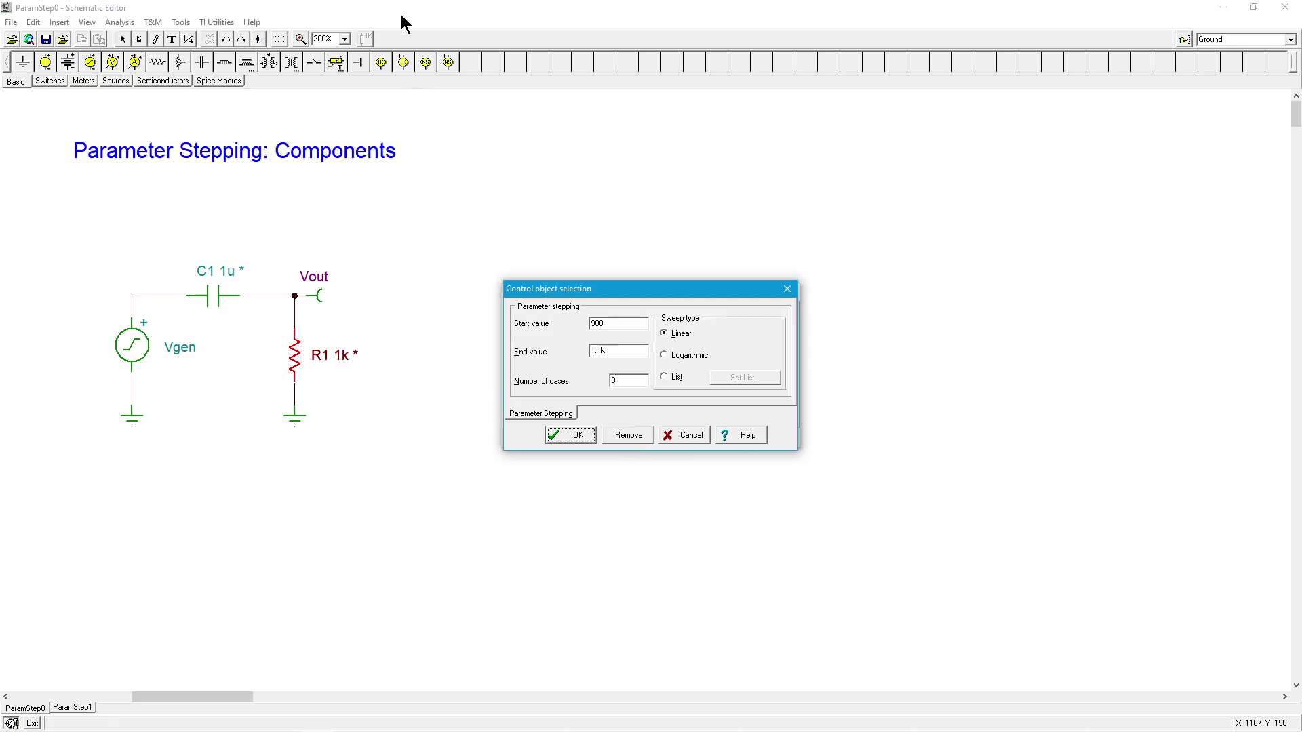
pyautogui.click(637, 433)
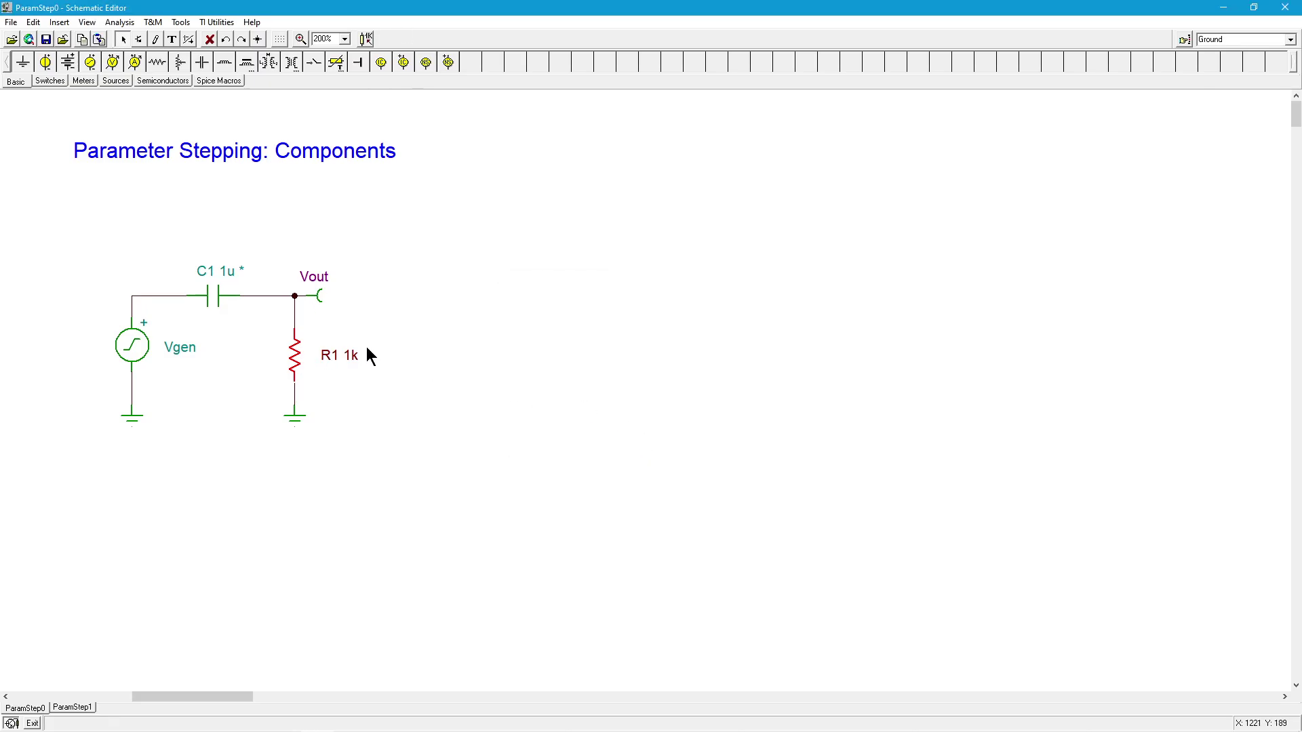